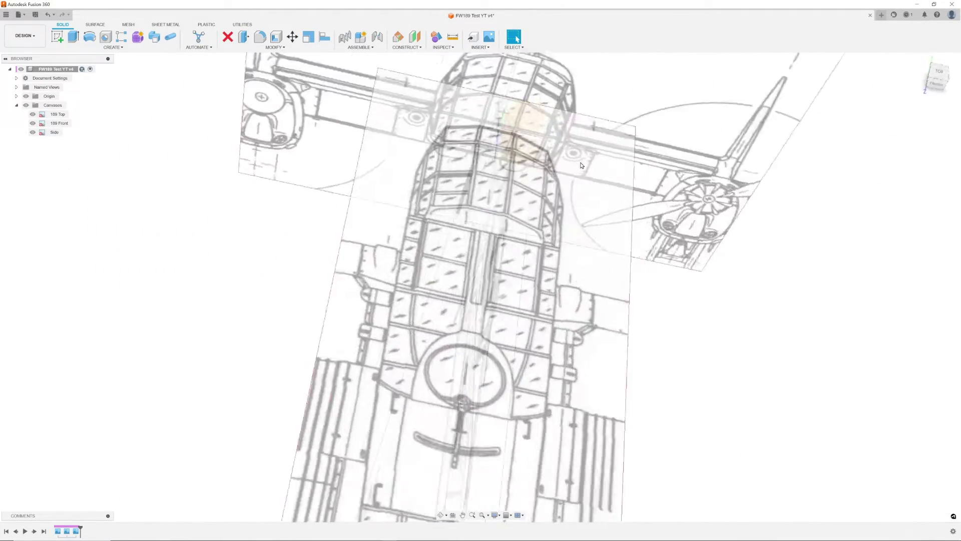
Hide the front and side canvases and trace one half of the nose's faceted outer edge in a sketch over the top canvas.
click(33, 123)
click(33, 132)
click(57, 37)
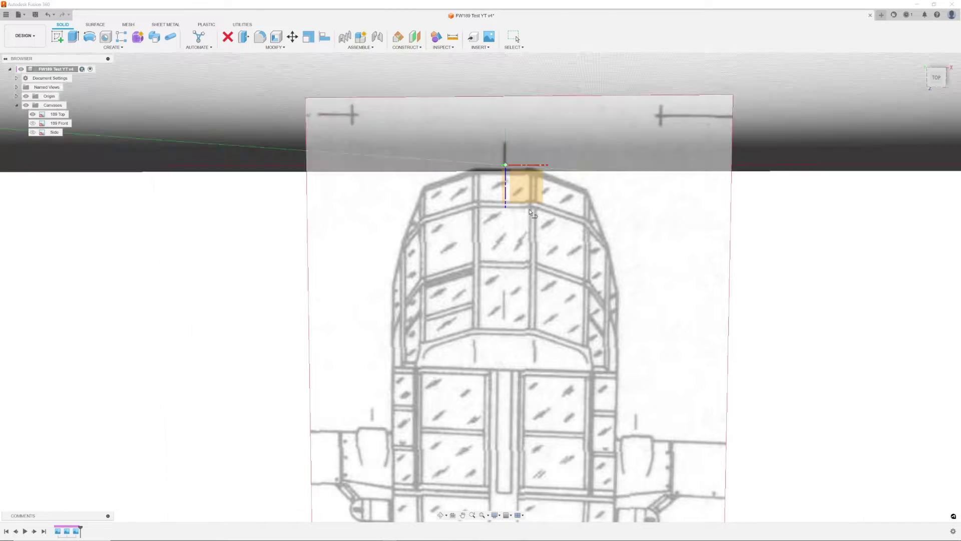
click(524, 170)
key(l)
click(526, 150)
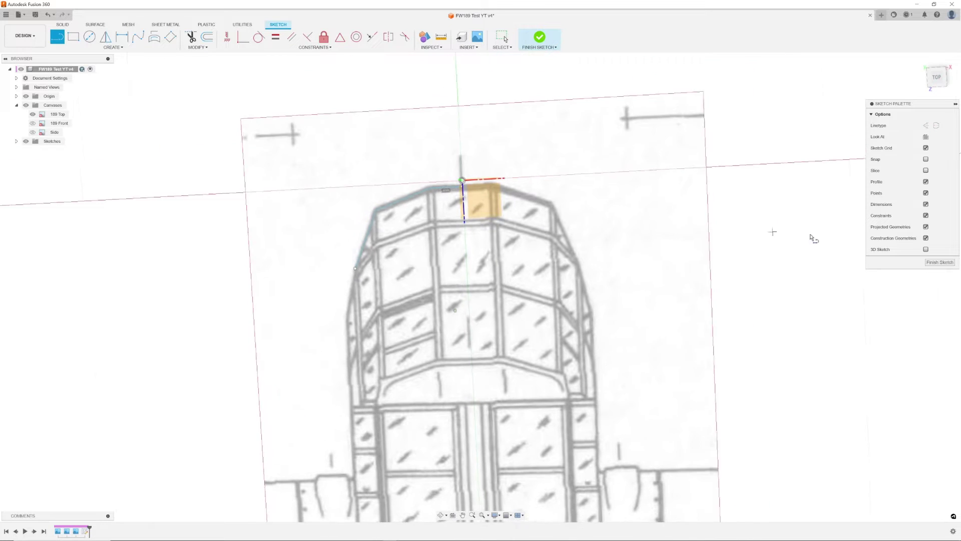
click(940, 262)
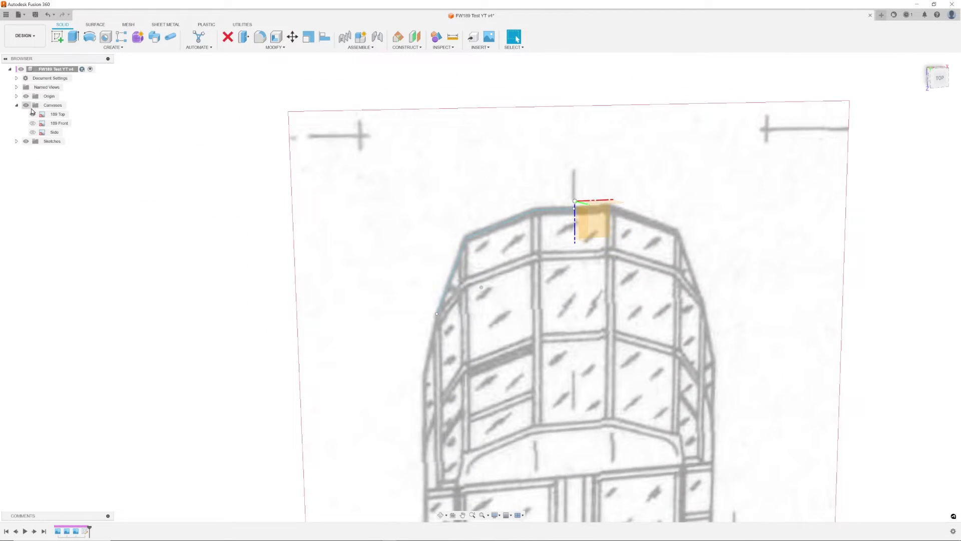
Show the front canvas and hide the top canvas.
click(27, 106)
click(27, 105)
click(33, 124)
click(33, 115)
shift+middle_drag(75, 138, 398, 232)
In a front-plane sketch, trace one half of the angled glazing bar across the nose with three connected lines from the centreline outward.
key(l)
click(476, 273)
click(476, 275)
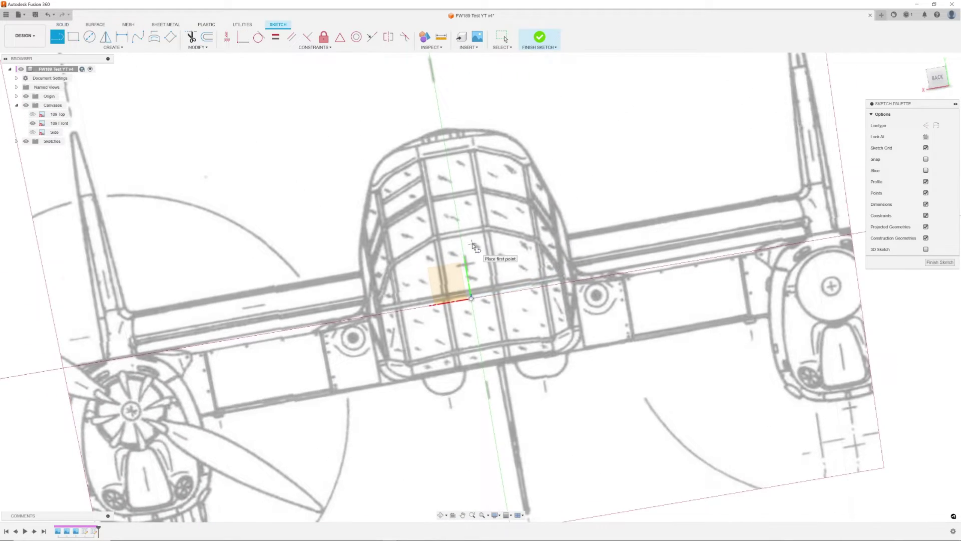
key(l)
click(463, 264)
click(530, 280)
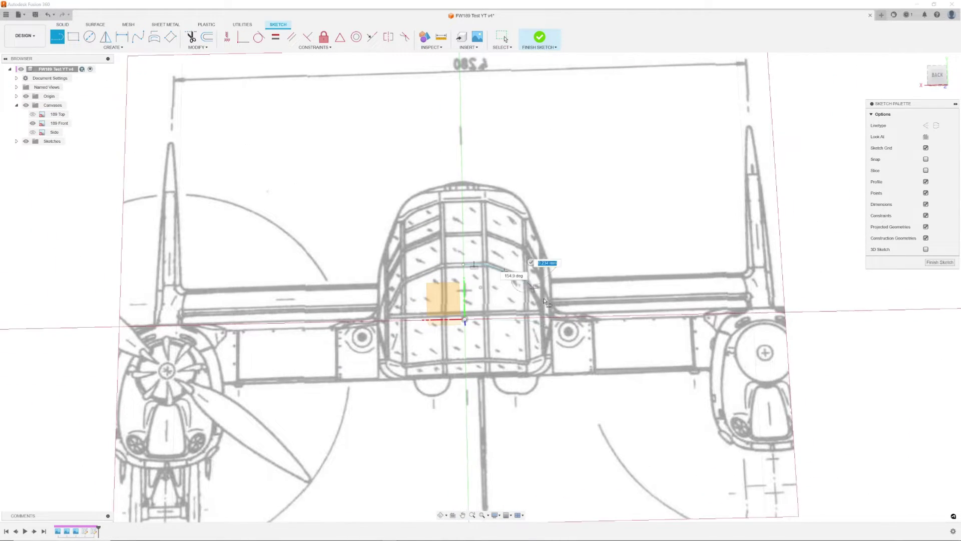
double_click(547, 314)
click(935, 262)
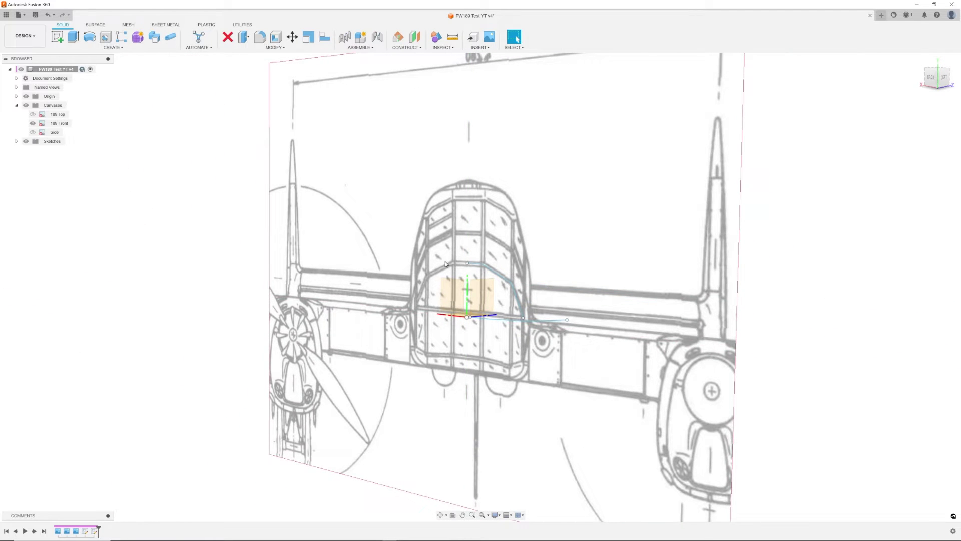
Swap the front canvas for the side canvas and hide the origin.
click(32, 123)
click(32, 132)
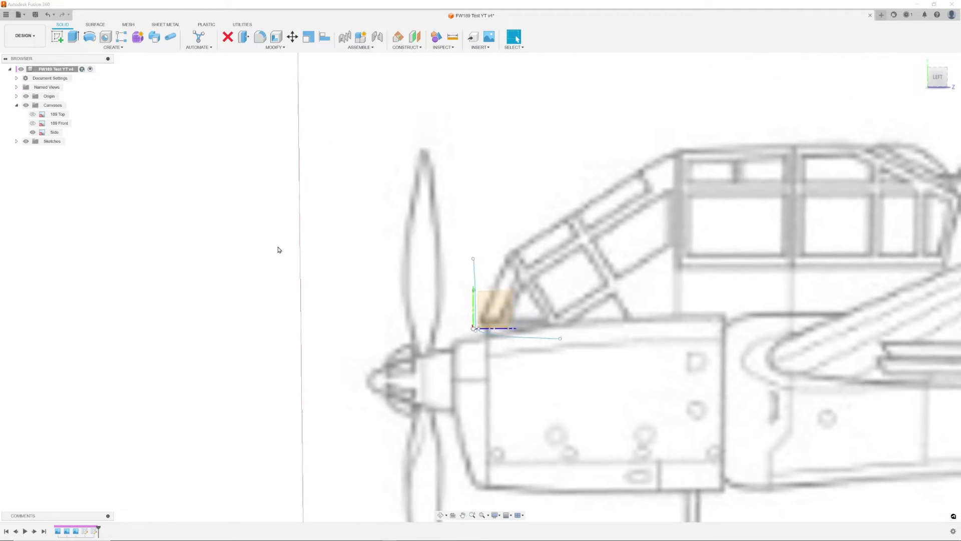
click(26, 96)
scroll(341, 311, up, 1)
Rotate and move the three lines of the front glazing outline onto the slanted nose frame in the side view.
click(313, 318)
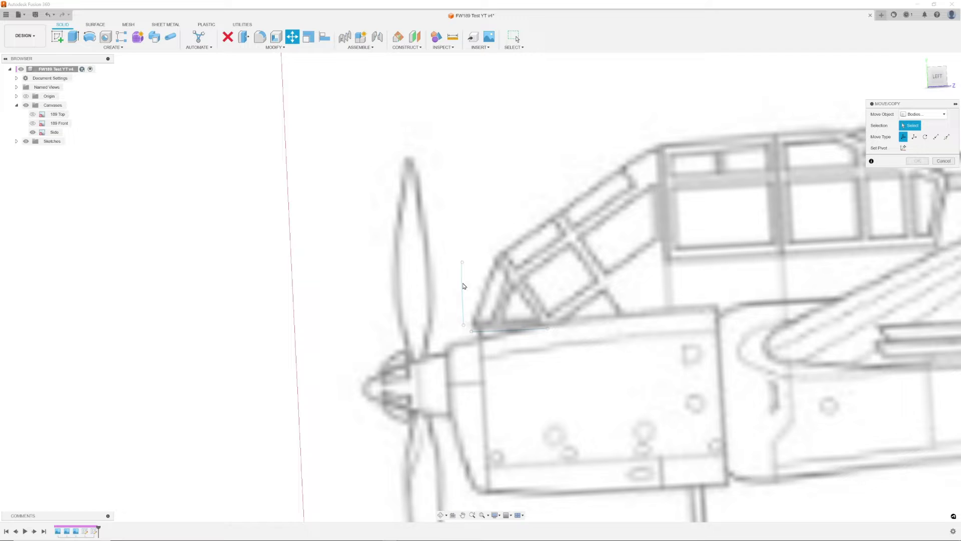
double_click(451, 287)
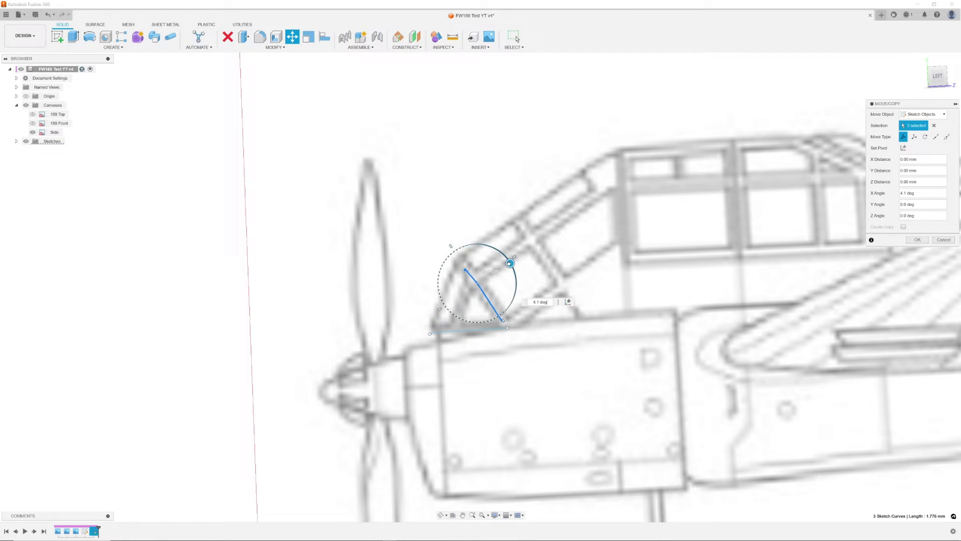
mouse_move(476, 262)
shift+middle_down()
mouse_move(565, 273)
mouse_move(508, 270)
mouse_move(648, 301)
mouse_move(462, 219)
mouse_move(182, 189)
shift+middle_up()
click(916, 241)
Switch back to the front canvas and sketch a vertical line along the frame bar beside the nose's centreline.
click(33, 123)
click(33, 132)
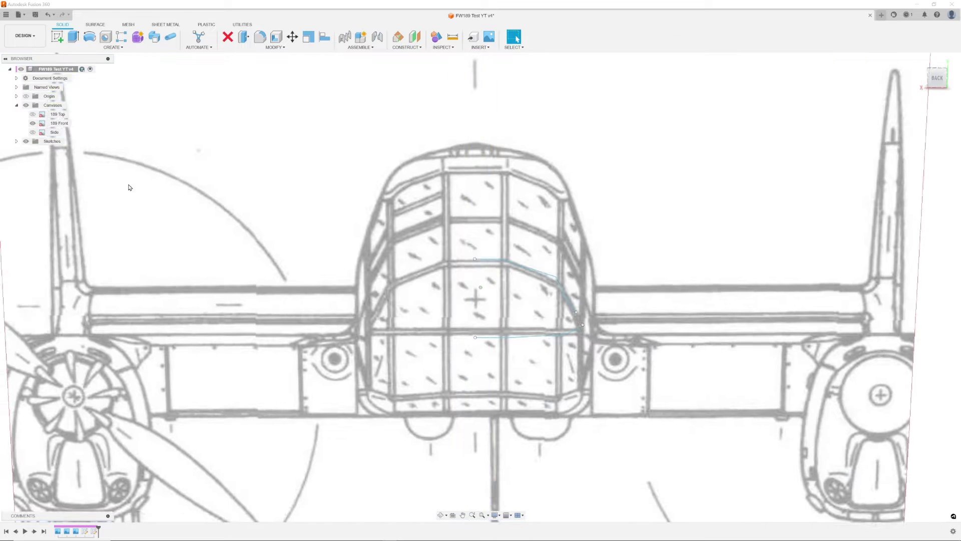
shift+middle_drag(861, 185, 617, 238)
key(l)
click(451, 325)
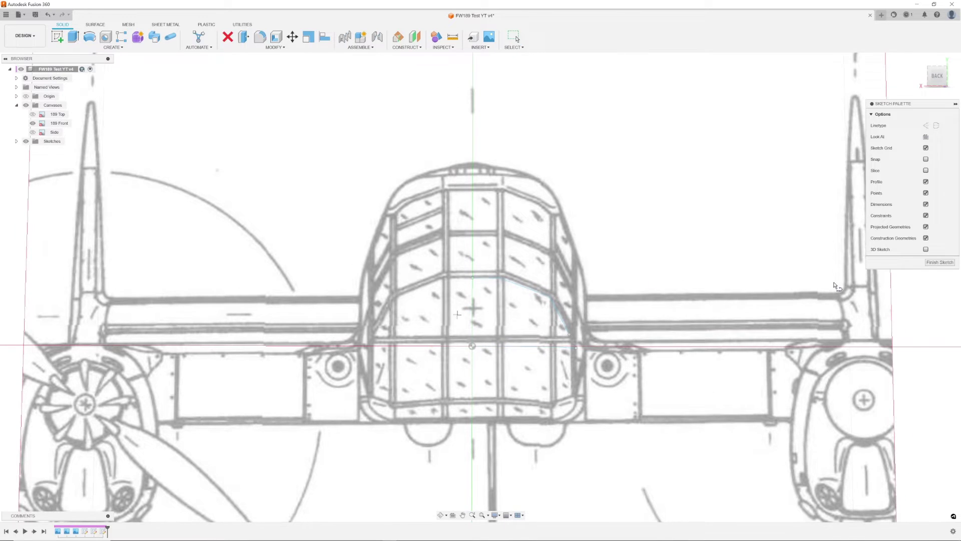
shift+middle_drag(506, 275, 474, 286)
click(496, 275)
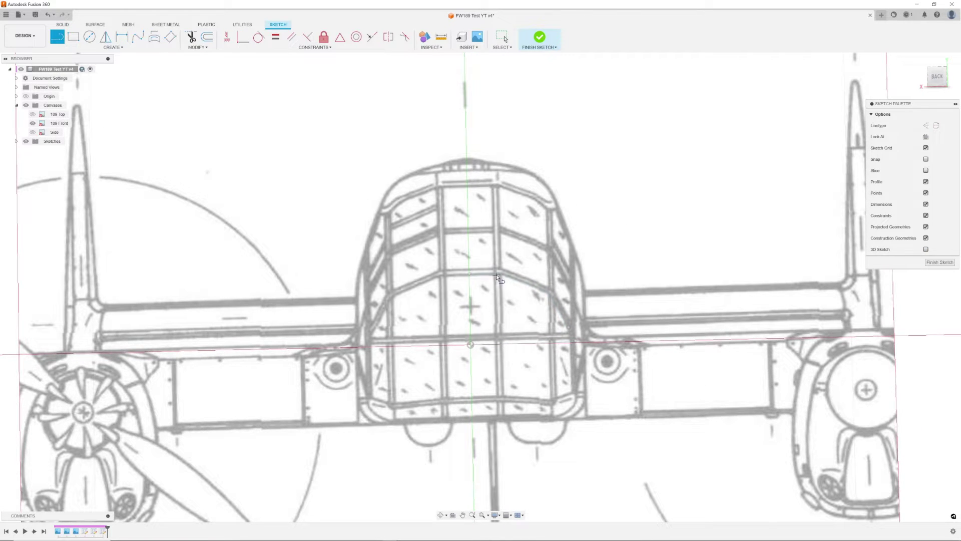
double_click(498, 335)
click(470, 274)
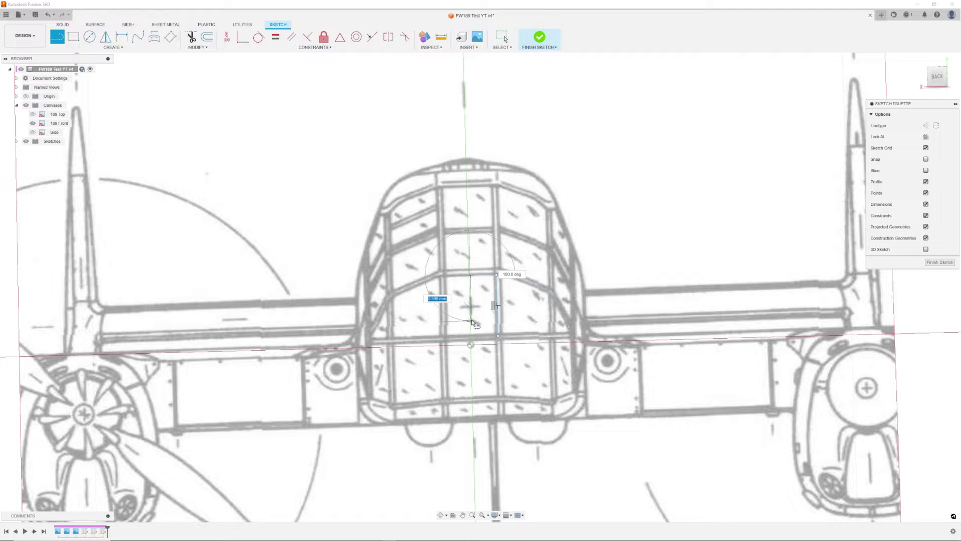
key(Escape)
Draw two more vertical lines in separate sketches, one on the next outer frame bar and one on the nose's centreline.
double_click(491, 307)
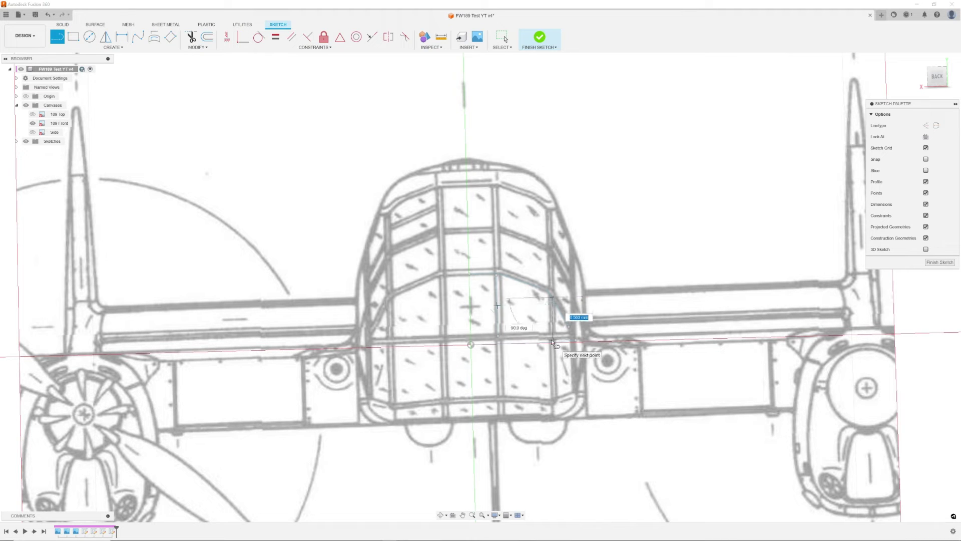
click(928, 263)
double_click(470, 282)
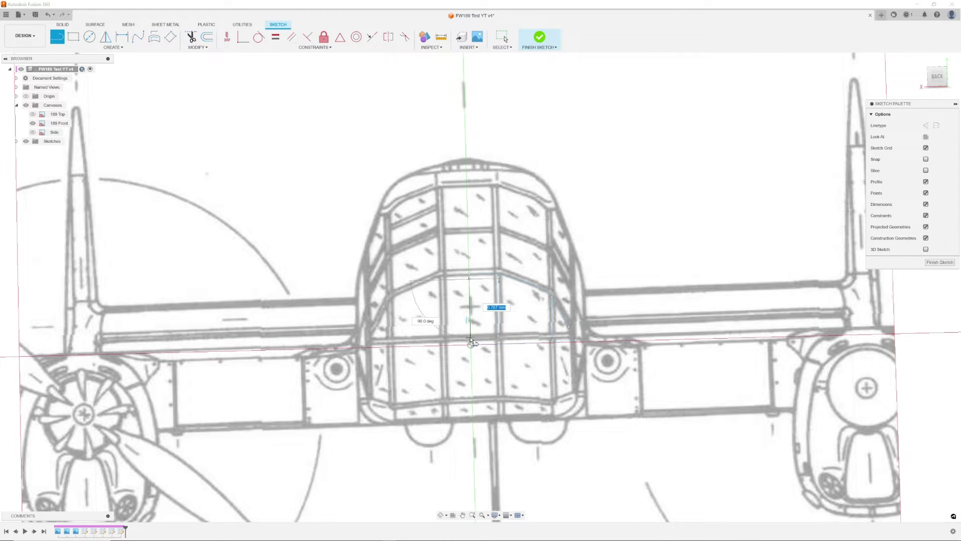
click(940, 263)
Switch to the side canvas and adjust the upper glazing outline to line up with the slanted frame at the nose peak.
click(32, 123)
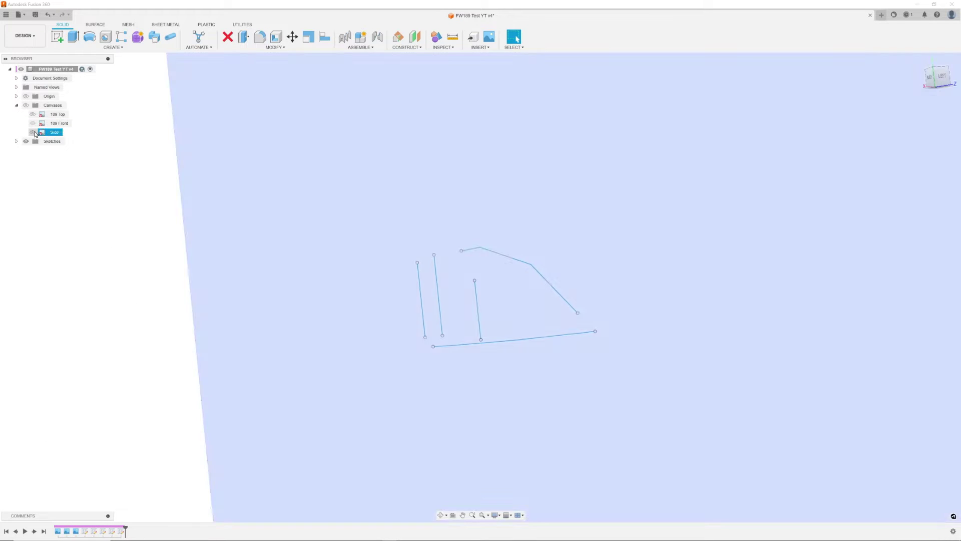
click(33, 132)
shift+middle_drag(410, 286, 347, 292)
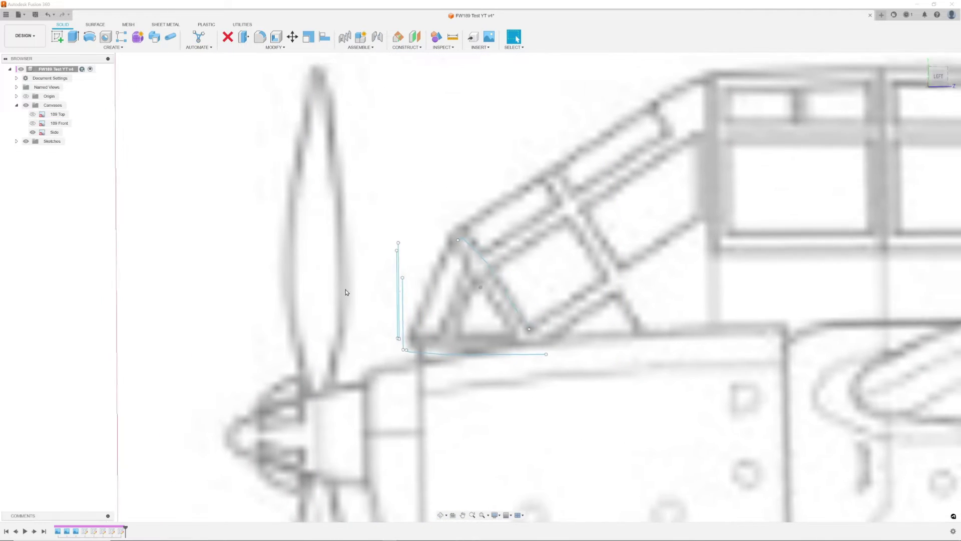
scroll(344, 278, down, 3)
key(m)
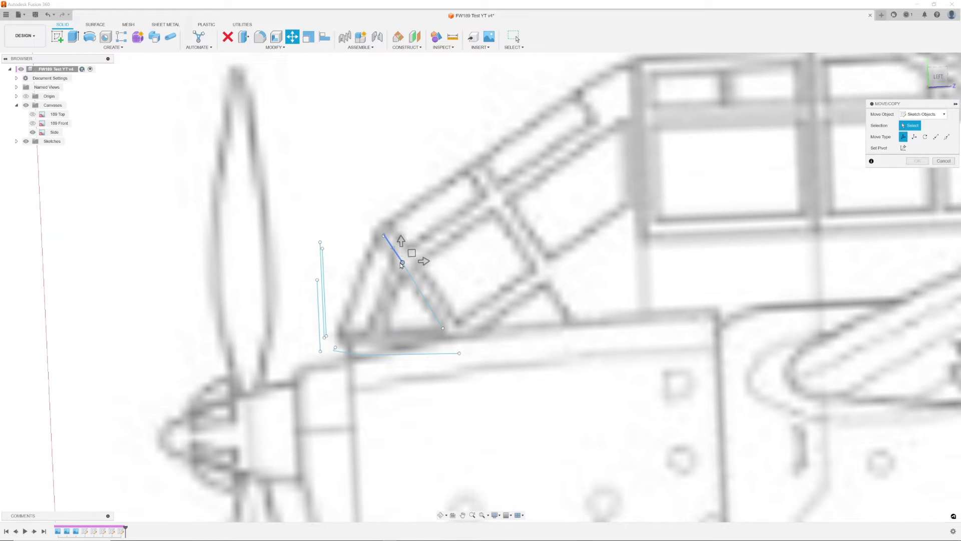
shift+middle_drag(521, 313, 587, 334)
click(917, 240)
shift+middle_drag(651, 334, 675, 339)
key(m)
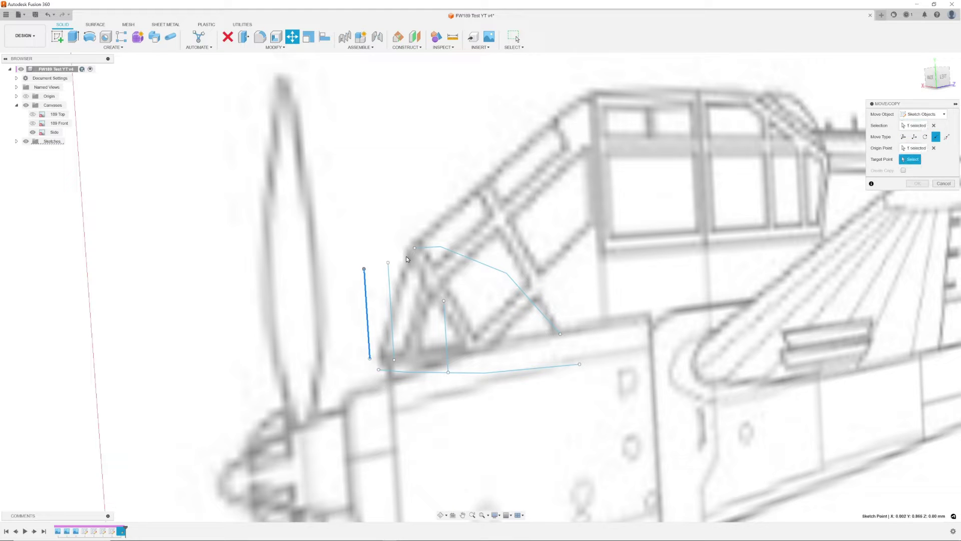
shift+middle_drag(426, 250, 415, 251)
key(Return)
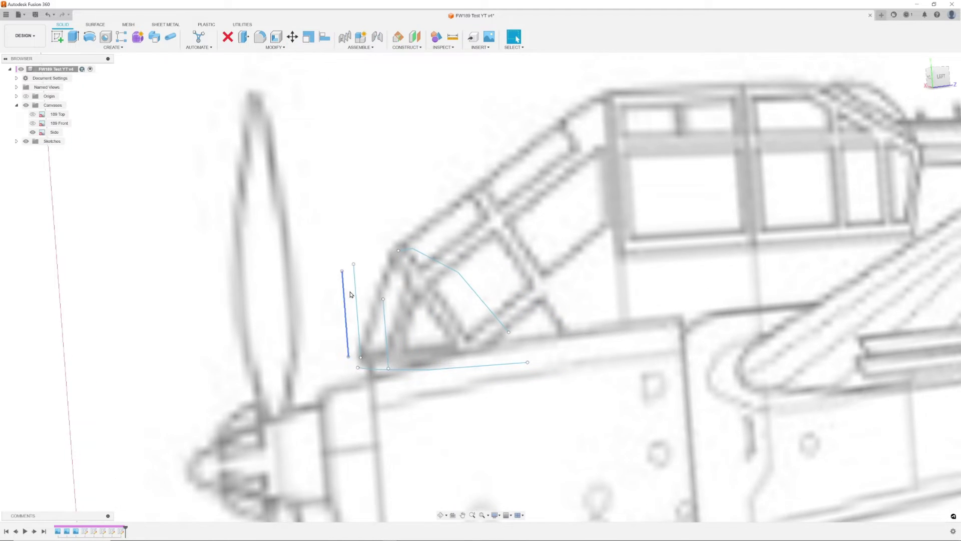
Rotate and move the centreline line so it lies along the sloping front edge of the nose on the side canvas.
shift+middle_drag(350, 294, 378, 230)
right_click(377, 230)
click(347, 236)
scroll(351, 285, up, 1)
click(351, 286)
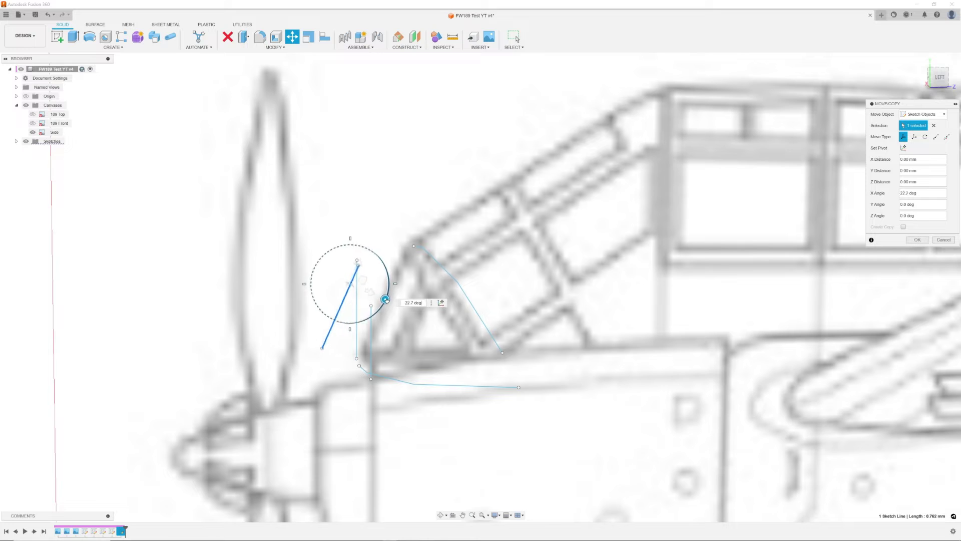
key(Return)
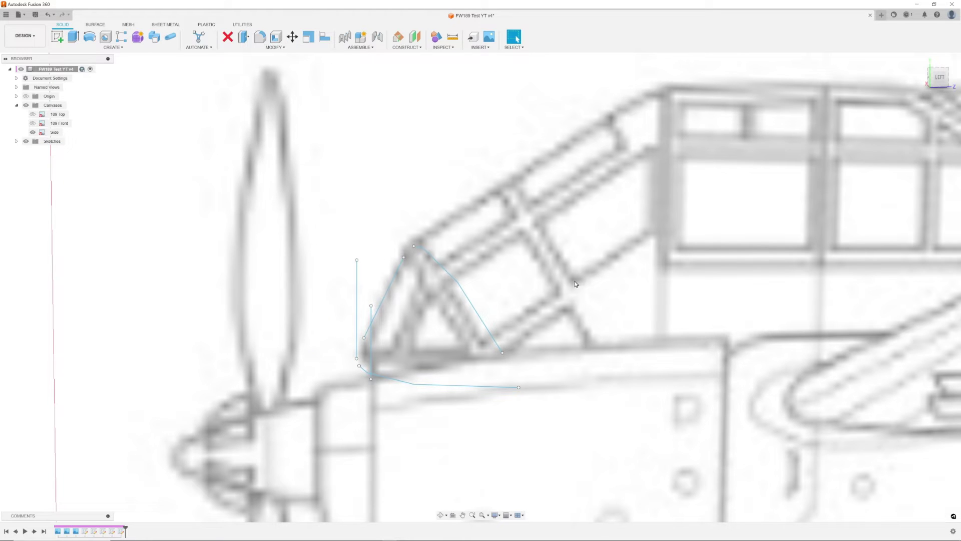
Rotate the line of the frame bar beside the centreline 30 degrees about the X axis.
click(541, 294)
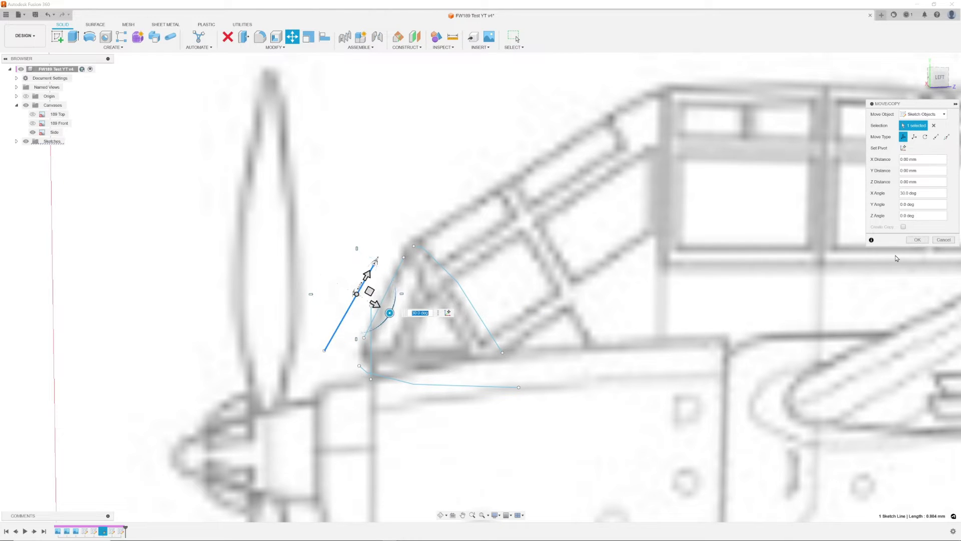
key(Return)
scroll(399, 331, down, 1)
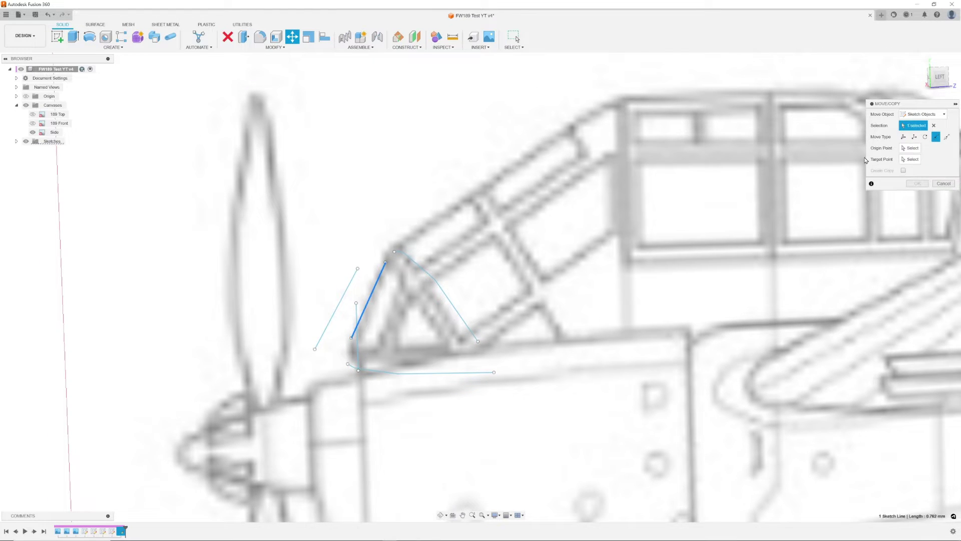
Move the centreline line point to point so its upper end meets the front end of the upper glazing outline.
click(910, 148)
click(385, 262)
click(395, 252)
mouse_move(395, 252)
shift+middle_down()
mouse_move(483, 323)
mouse_move(438, 339)
mouse_move(466, 385)
shift+middle_up()
key(Return)
Move the centreline line's lower end point to point onto the front end of the bottom nose outline.
click(437, 359)
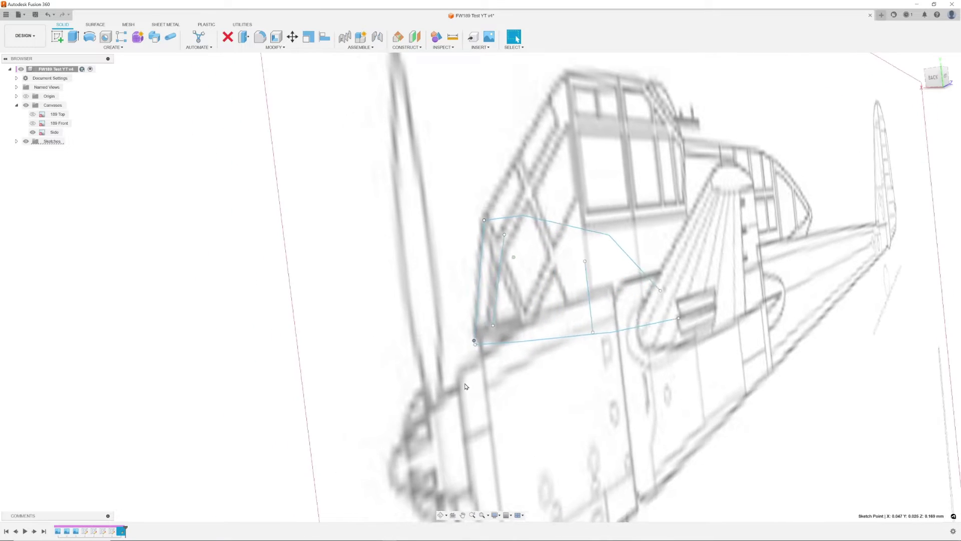
scroll(468, 386, up, 3)
right_click(521, 382)
click(491, 390)
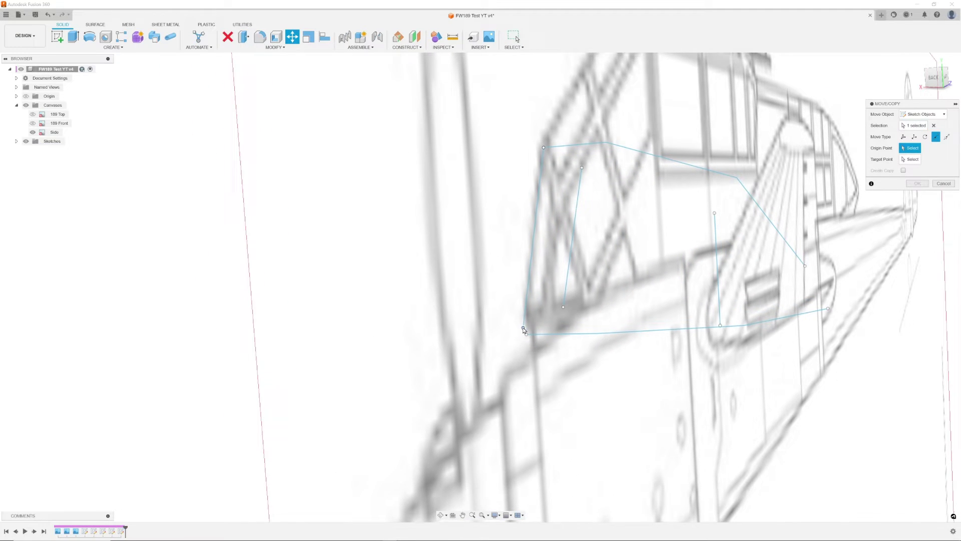
Move the inner frame-bar line back to the nose and snap its upper end to the first corner of the upper outline.
shift+middle_drag(528, 338, 375, 254)
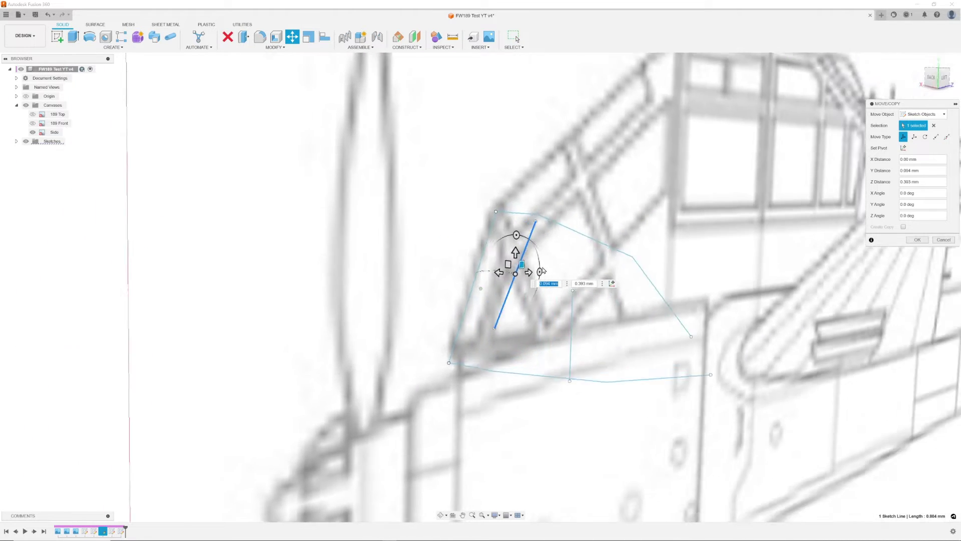
click(934, 139)
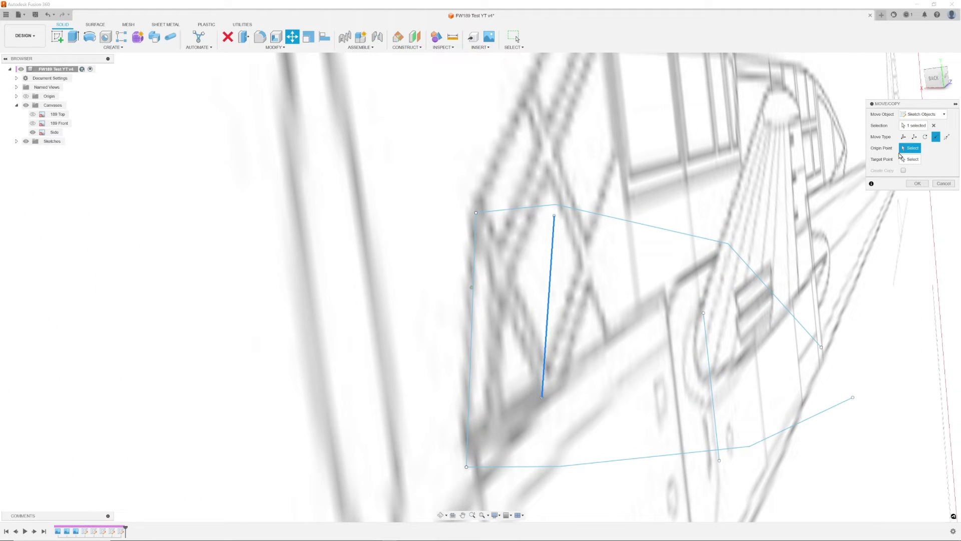
click(913, 187)
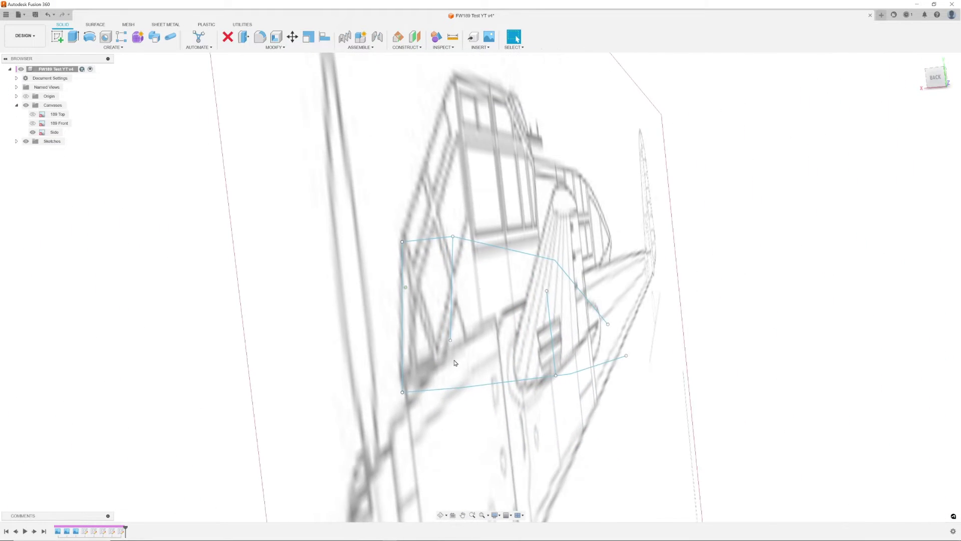
Move the inner frame-bar line's lower end point to point onto the first corner of the bottom outline.
drag(479, 431, 479, 454)
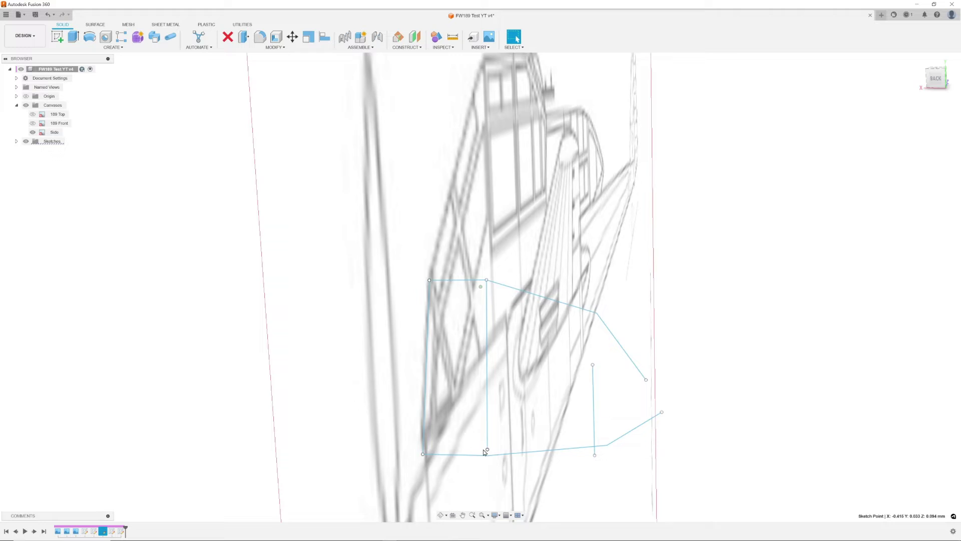
right_click(528, 444)
click(499, 456)
click(910, 149)
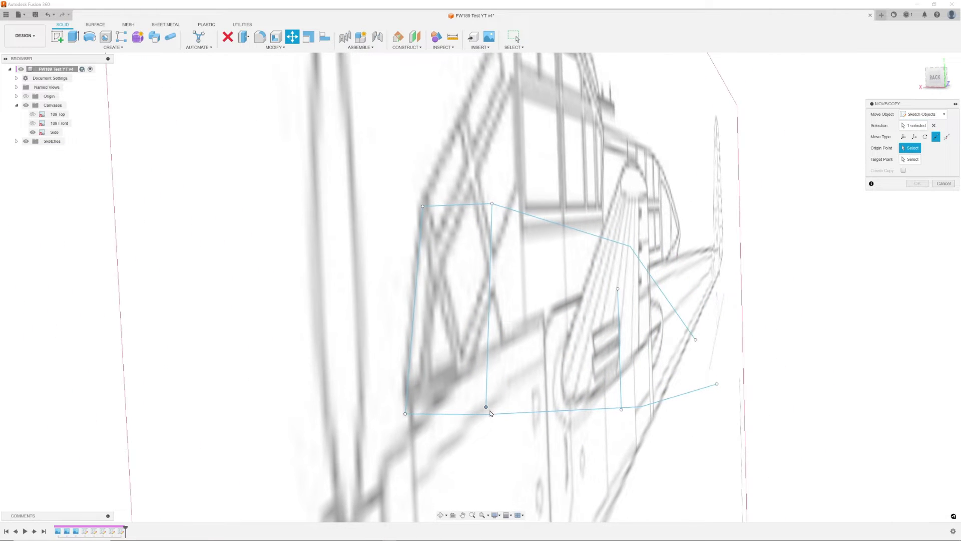
click(489, 415)
shift+middle_drag(558, 412, 529, 406)
click(921, 182)
Move the outer frame-bar line toward the nose frame and snap its upper end to the second corner of the upper outline.
mouse_move(585, 295)
shift+middle_down()
mouse_move(543, 288)
mouse_move(529, 266)
shift+middle_up()
shift+middle_drag(395, 313, 403, 327)
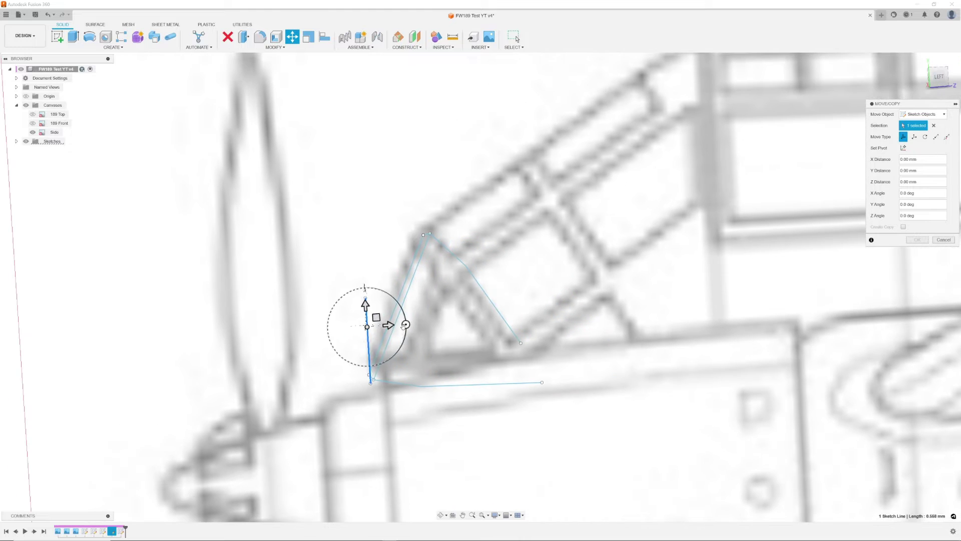
drag(380, 323, 463, 297)
shift+middle_drag(505, 303, 801, 280)
click(935, 137)
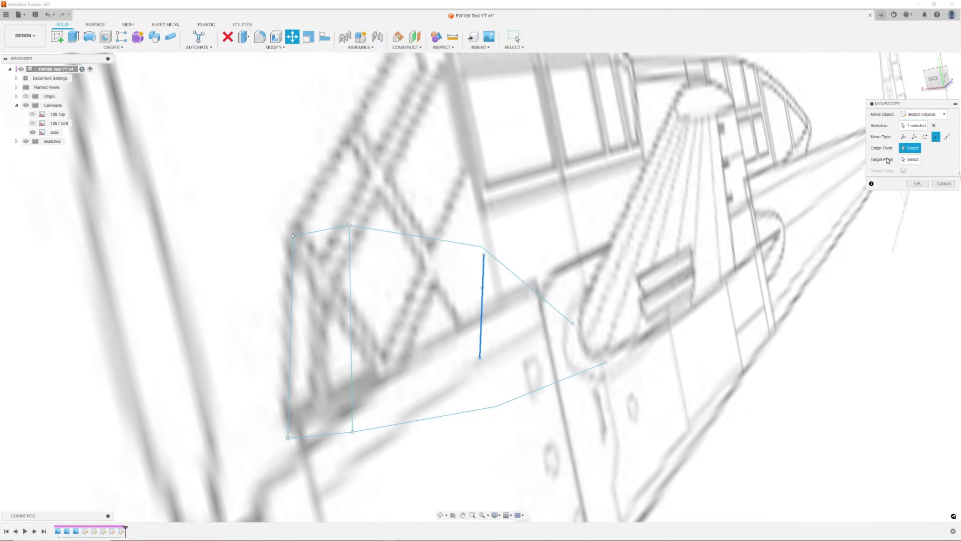
click(482, 247)
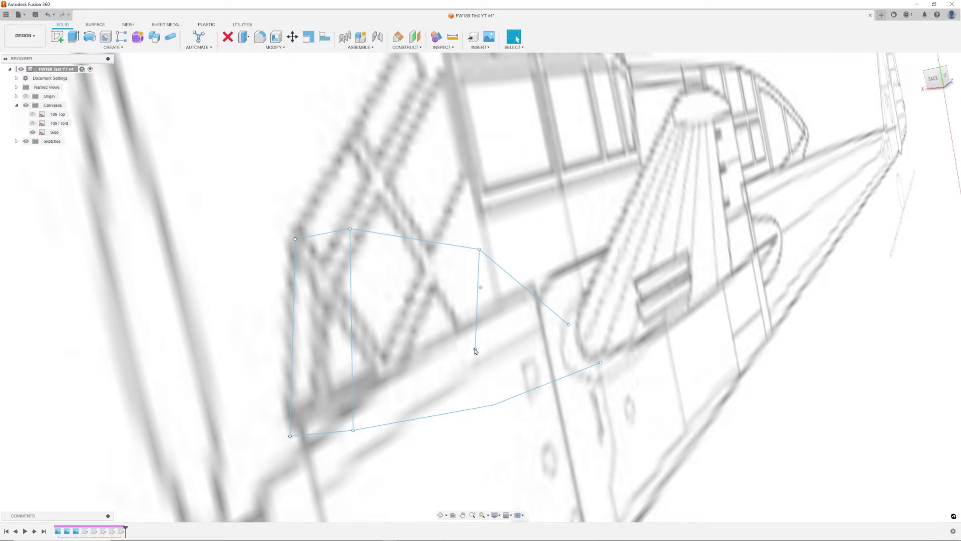
Move the outer frame-bar line's lower end point to point onto the second corner of the bottom outline.
drag(476, 348, 495, 403)
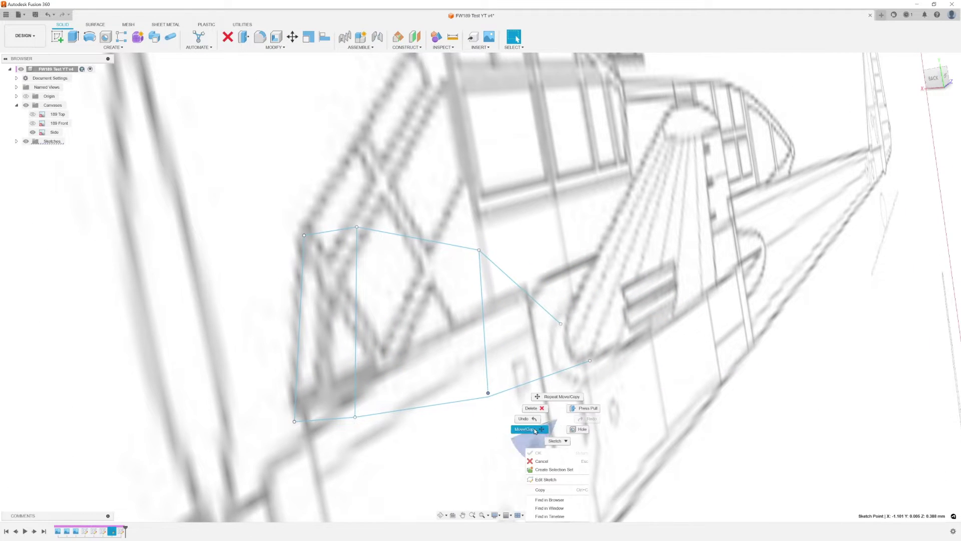
click(535, 430)
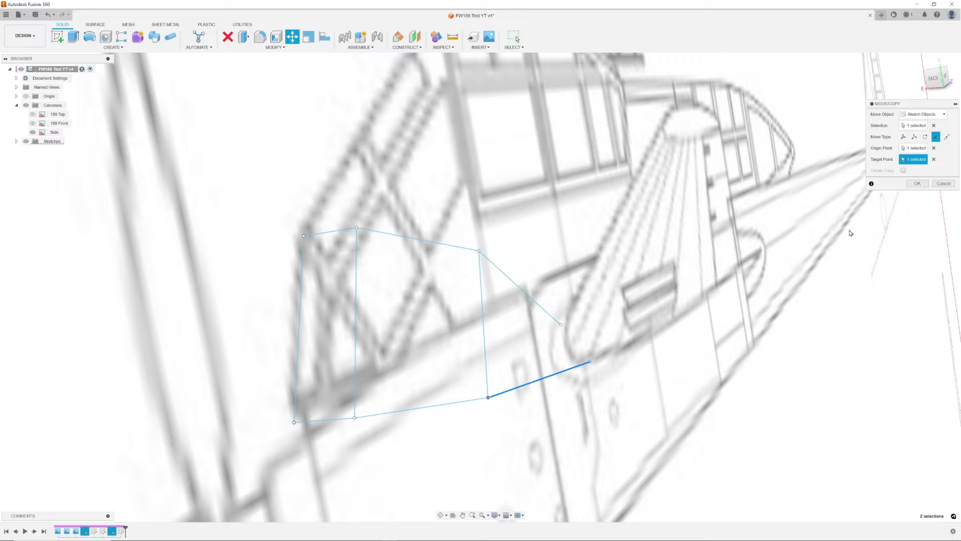
click(914, 184)
Move the upper outline's outer end point to point onto the outer end of the bottom outline.
shift+middle_drag(643, 285, 555, 326)
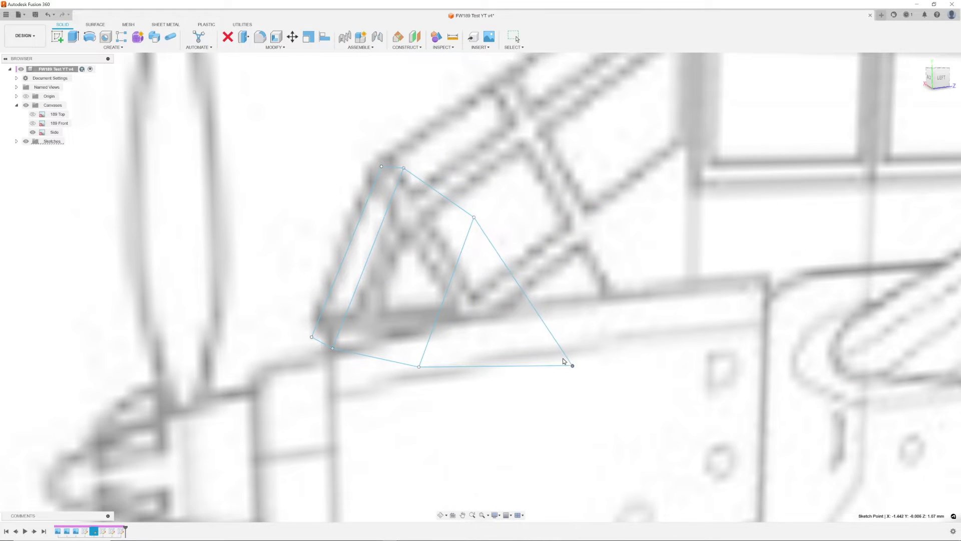
drag(563, 357, 571, 361)
shift+middle_drag(642, 323, 693, 330)
right_click(688, 329)
click(661, 337)
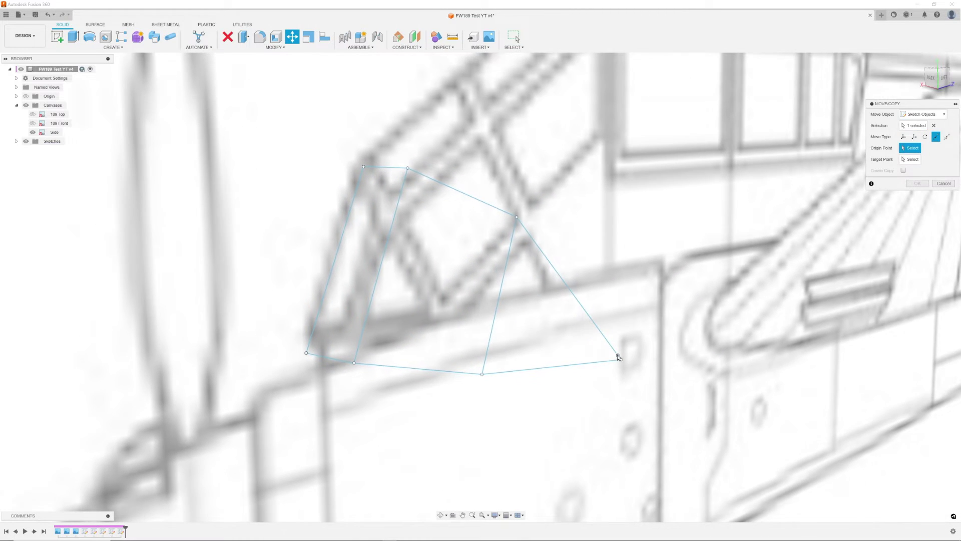
click(918, 184)
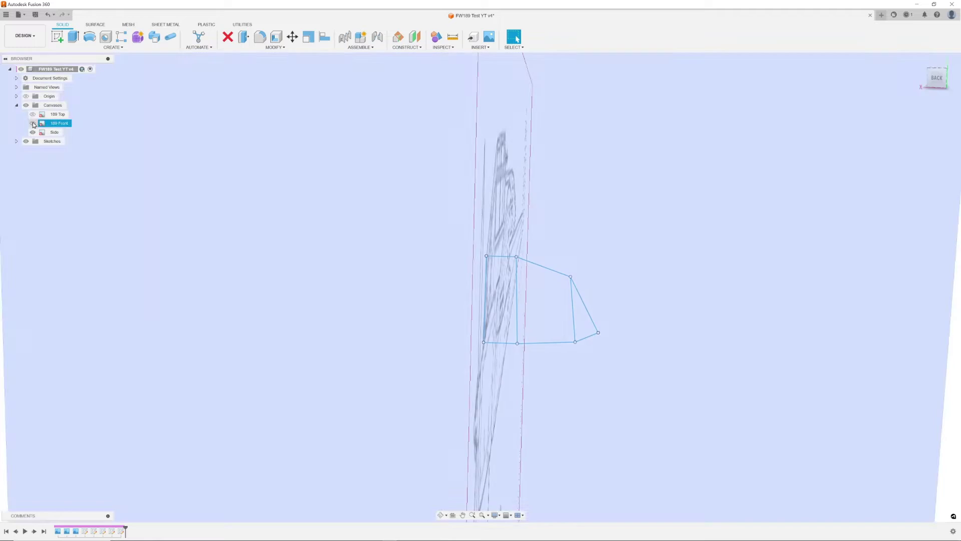
Trace the next glazing row above the nose outline over the front canvas as three connected lines from the centreline outward, with the side canvas hidden.
click(26, 105)
click(33, 132)
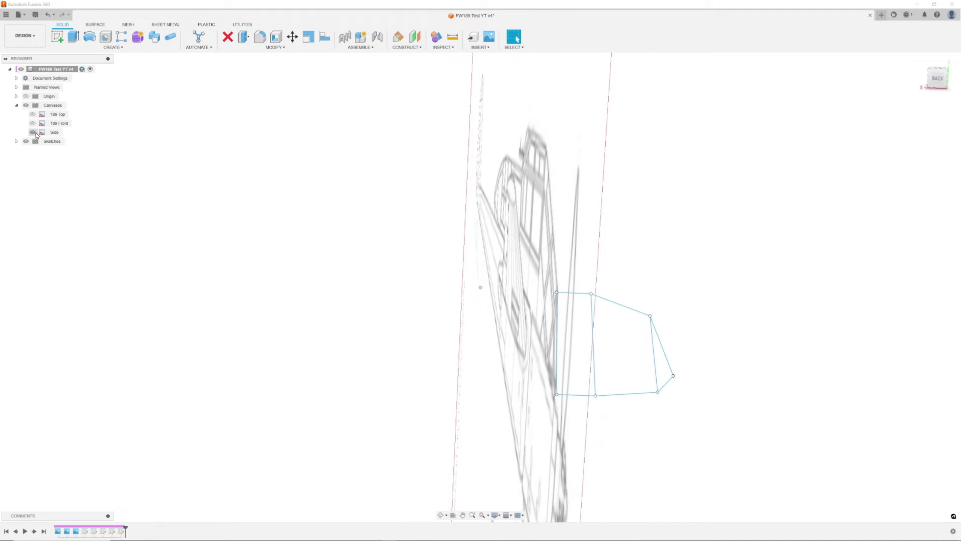
click(32, 123)
click(32, 132)
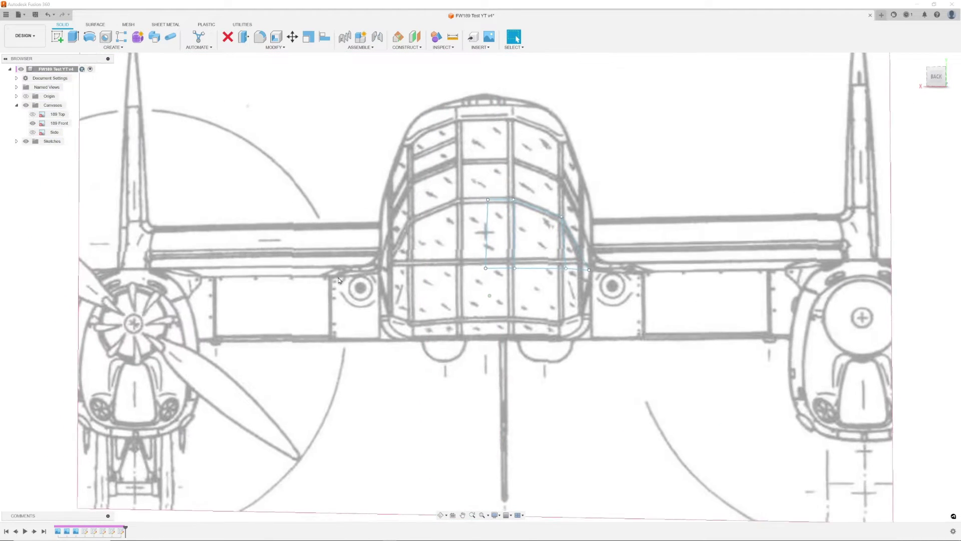
click(457, 275)
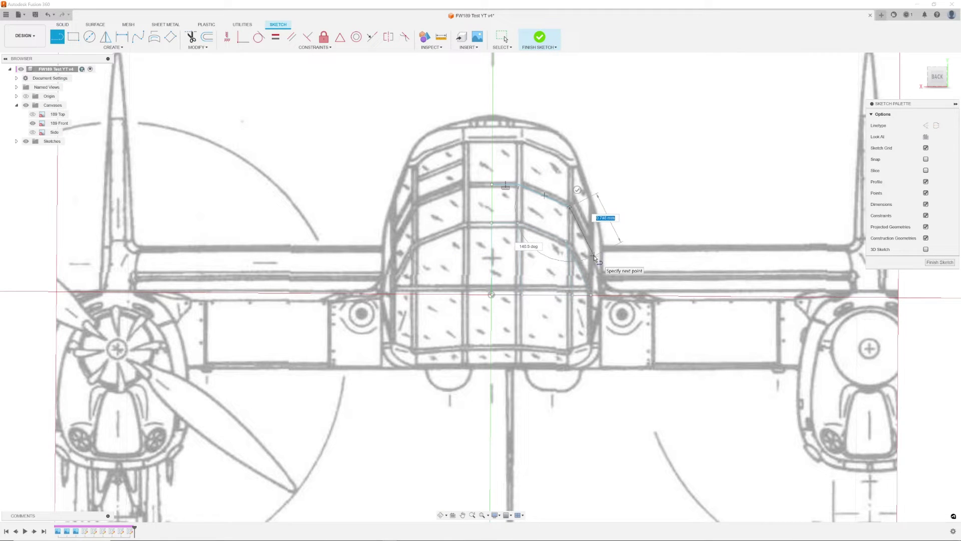
click(938, 264)
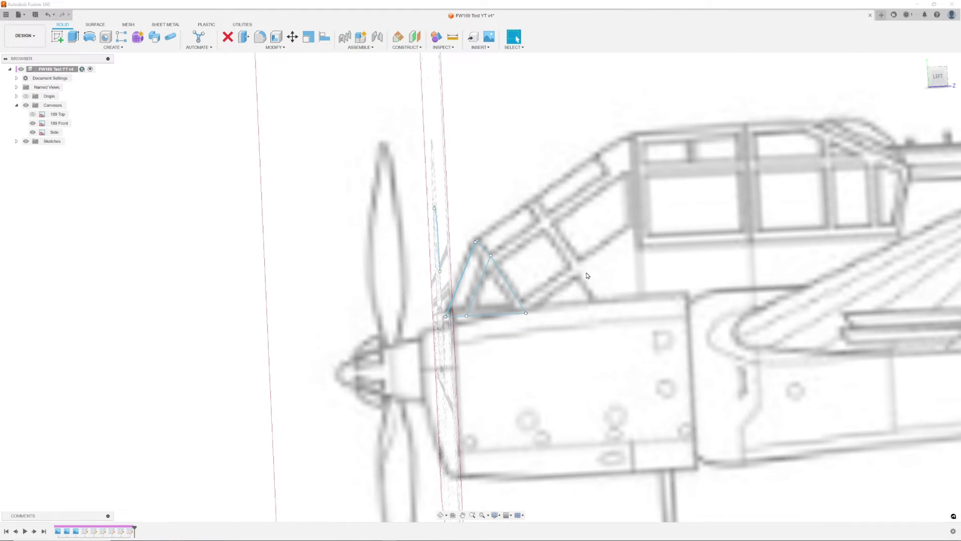
Using the side canvas, move the new three-line outline about 1.4 mm along Z onto the glazing bar and rotate it -30° about X.
shift+middle_drag(588, 278, 555, 282)
click(33, 123)
click(32, 132)
click(528, 291)
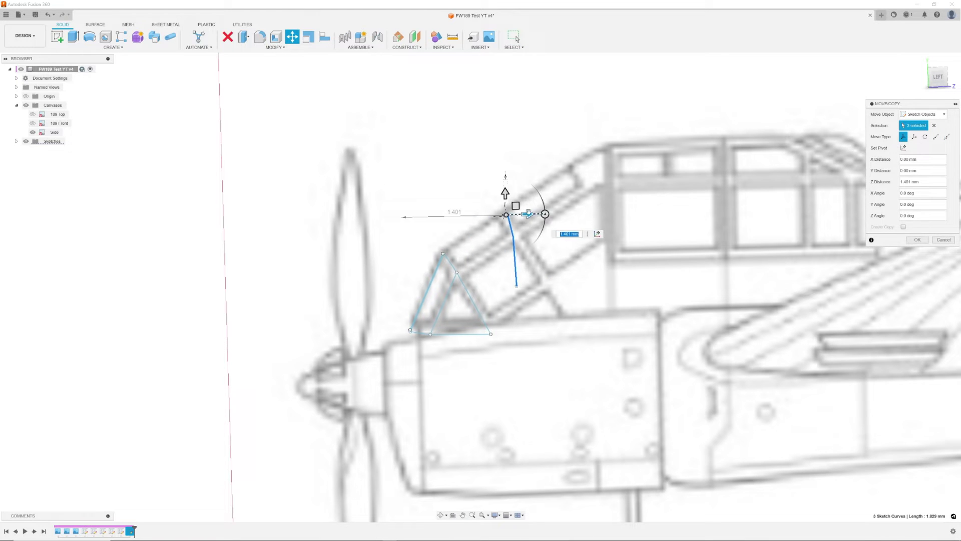
drag(542, 200, 545, 200)
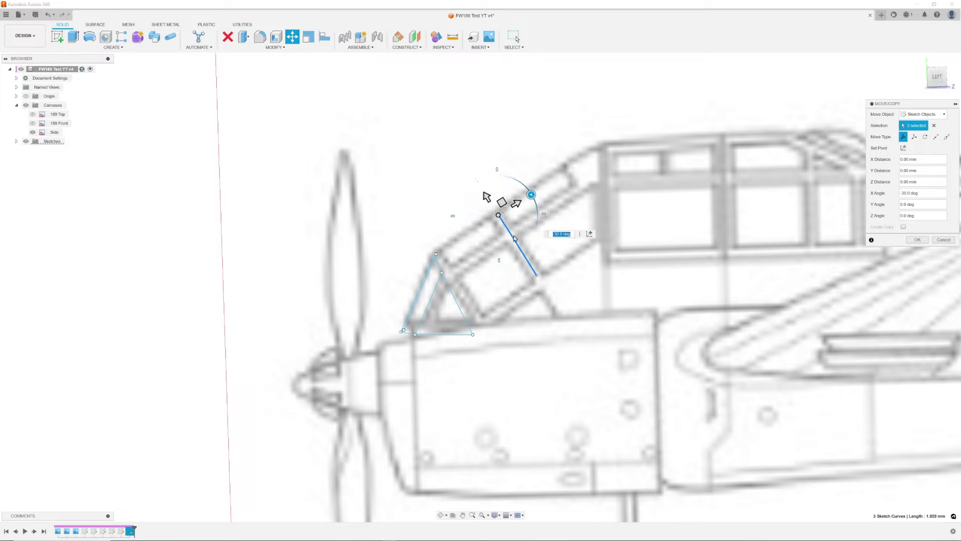
click(912, 243)
Draw four 3D sketch lines joining the points of the upper nose outline to the matching points of the new row above.
shift+middle_drag(468, 294, 540, 315)
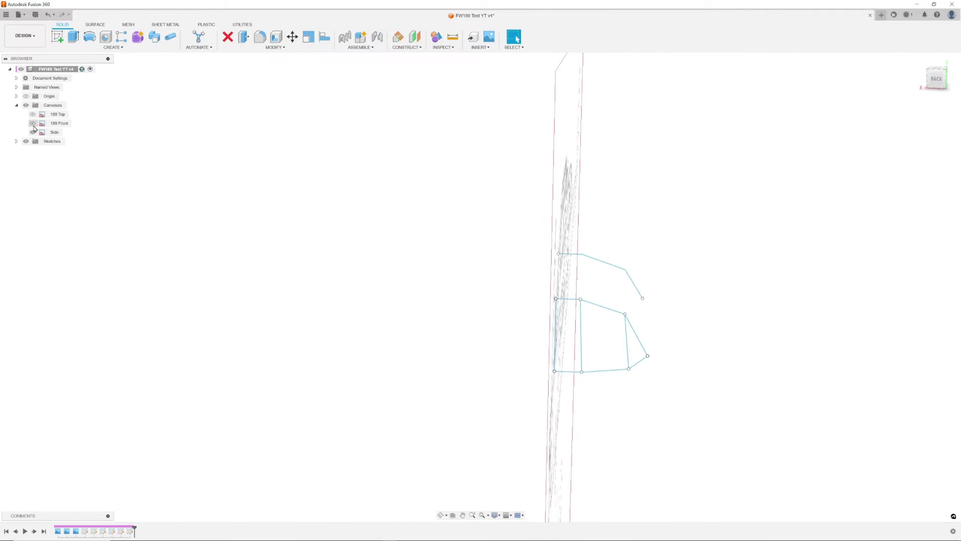
click(33, 123)
click(33, 132)
shift+middle_drag(210, 218, 270, 242)
key(l)
click(495, 362)
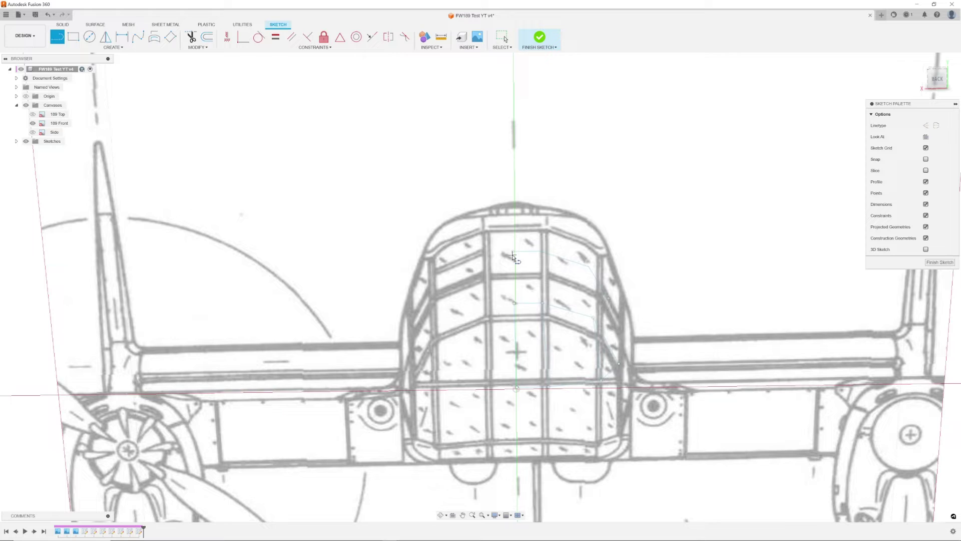
click(925, 249)
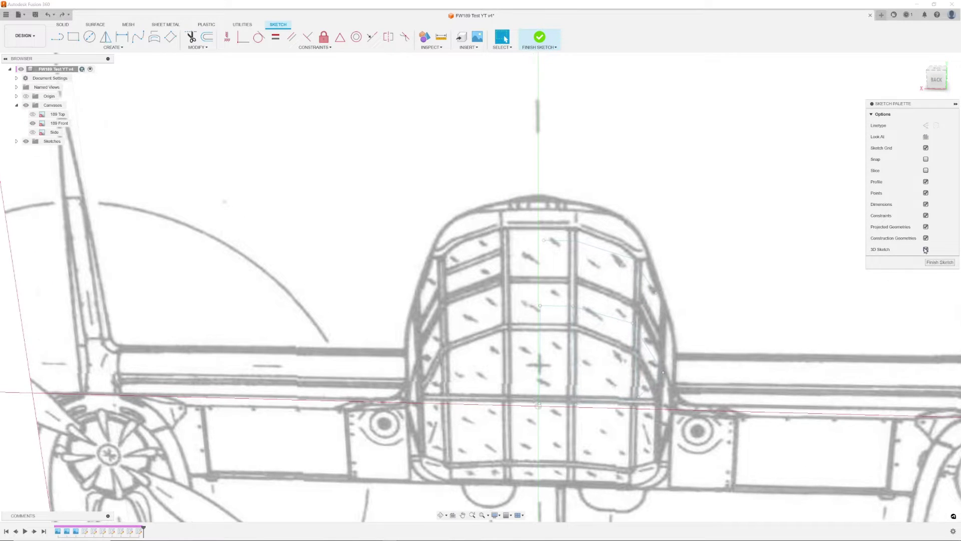
key(l)
mouse_move(546, 360)
shift+middle_down()
mouse_move(605, 290)
mouse_move(549, 285)
shift+middle_up()
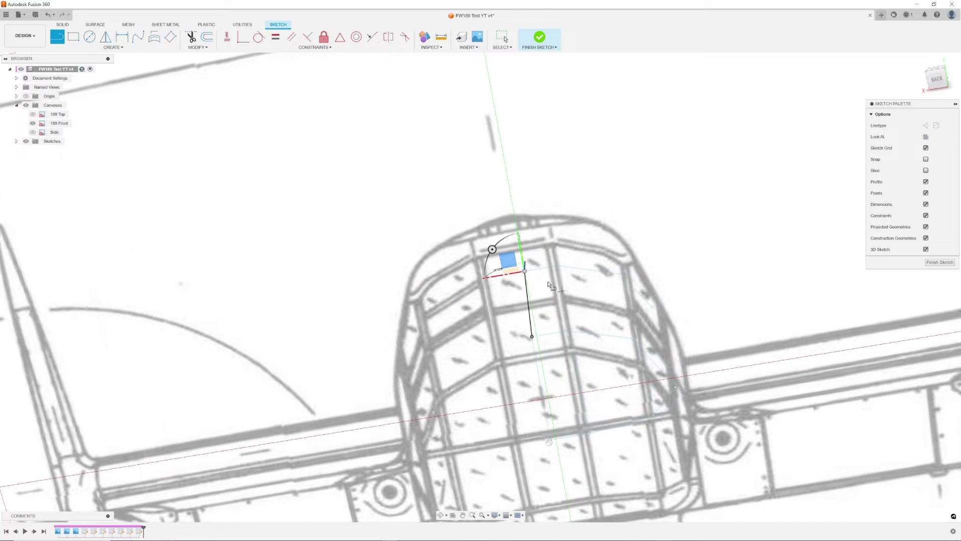
click(33, 133)
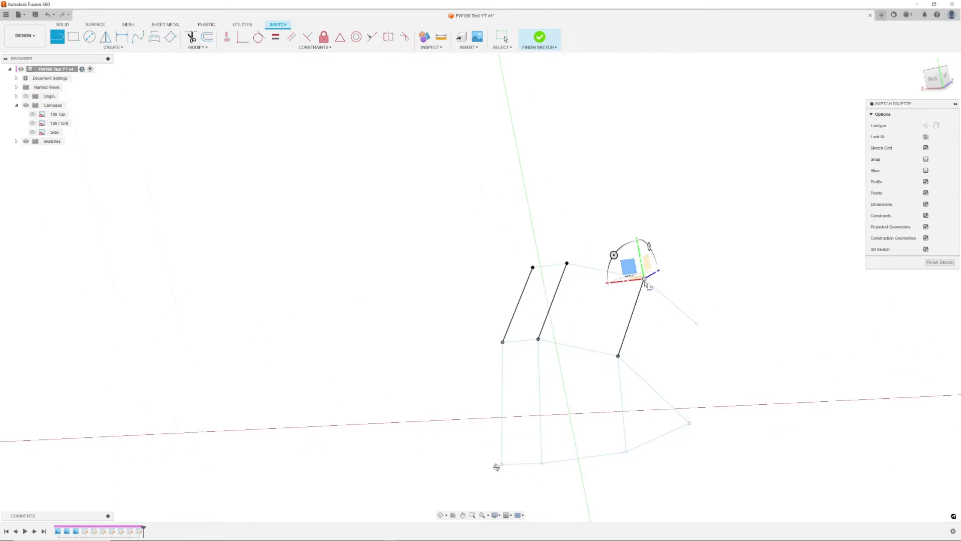
click(940, 263)
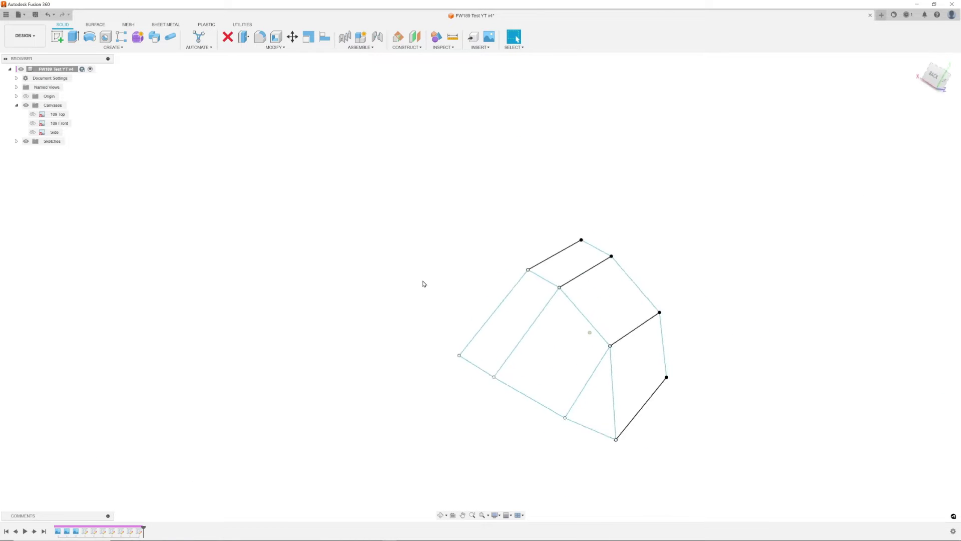
Add a third outline row above the second using the front canvas and join the two rows with three lines.
click(33, 123)
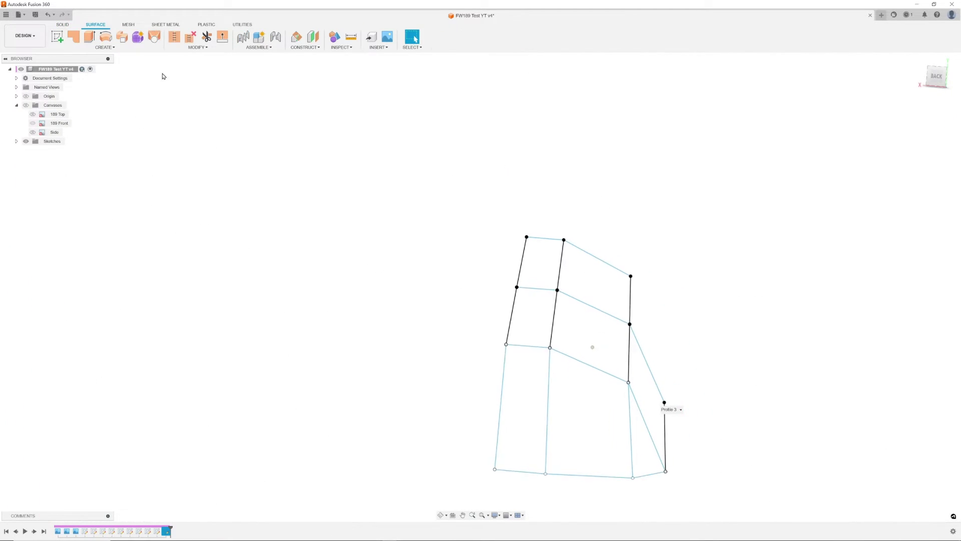
Loft the two bottom-row panels as new surface bodies between the centreline, inner and outer frame-bar lines.
click(154, 37)
click(917, 278)
click(154, 37)
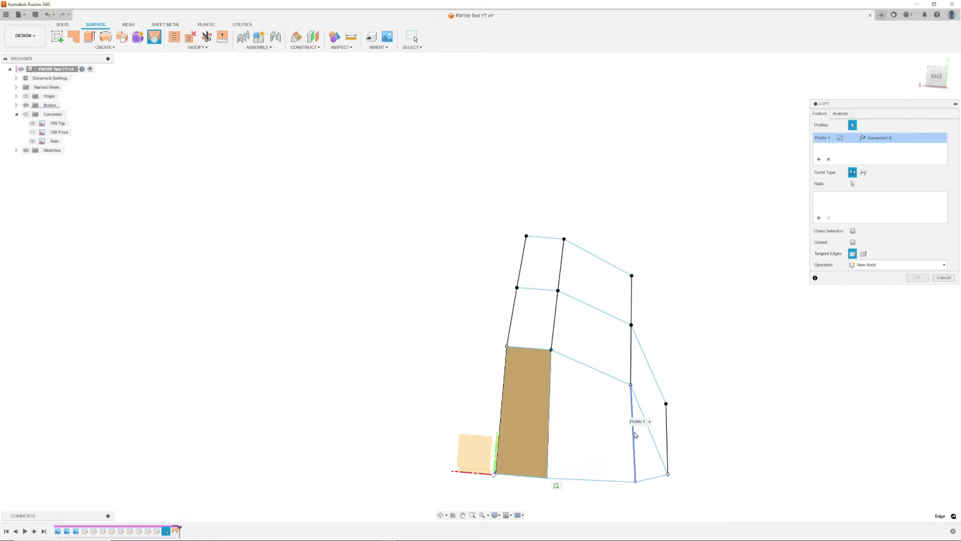
click(549, 405)
key(Return)
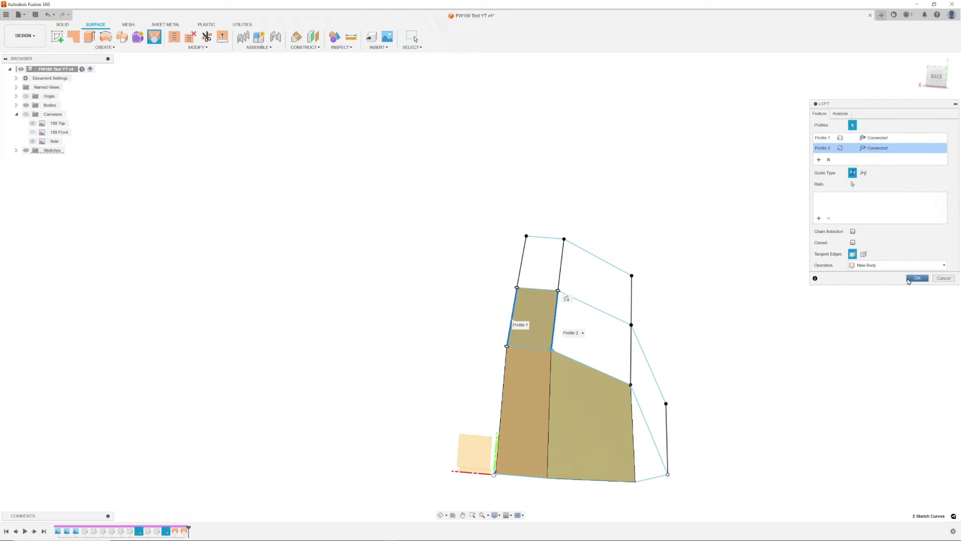
Loft the two middle-row panels and the adjoining outer side panel as new surface bodies between their frame lines.
click(909, 279)
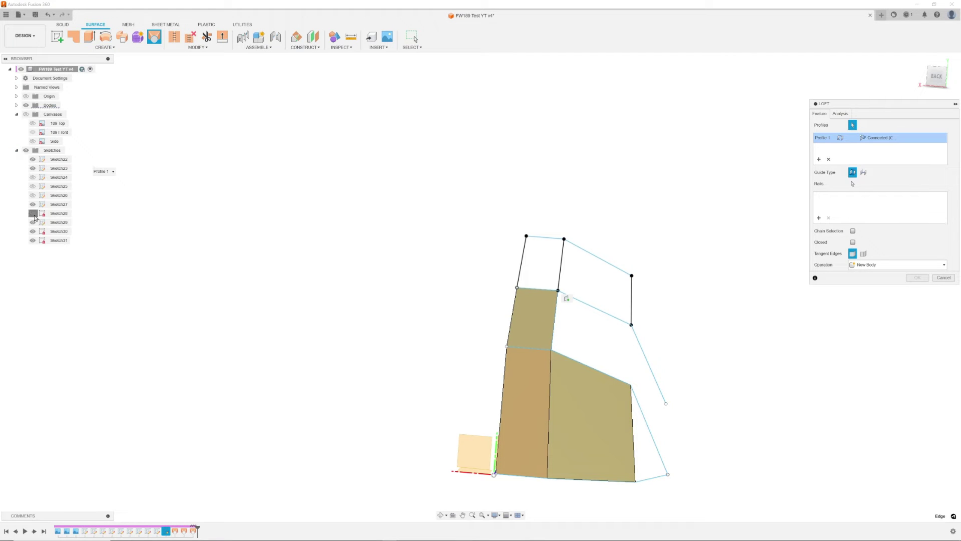
click(914, 279)
click(154, 37)
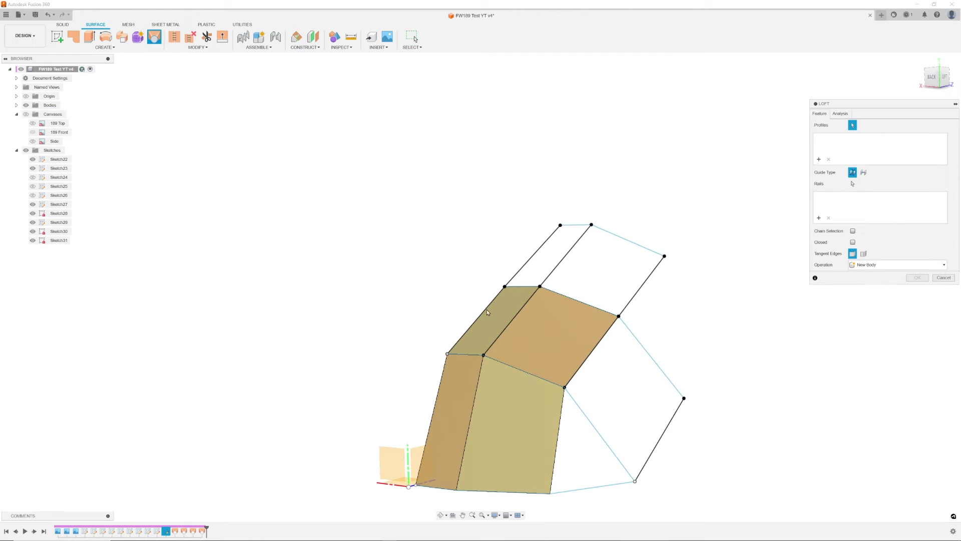
click(664, 435)
key(Return)
Loft the two top-row panels as new surface bodies between the centreline, inner and outer connecting lines.
click(154, 37)
click(528, 254)
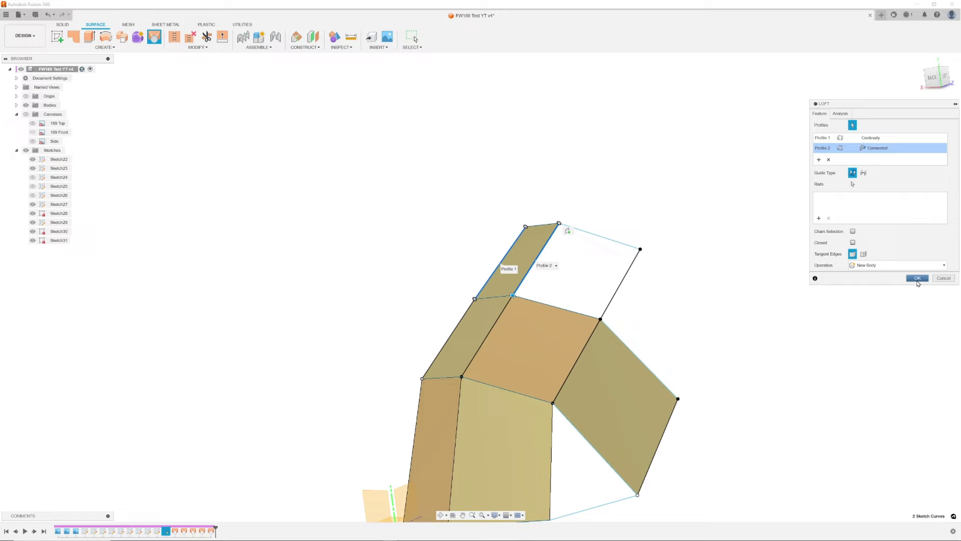
click(917, 279)
click(154, 36)
click(531, 266)
click(622, 282)
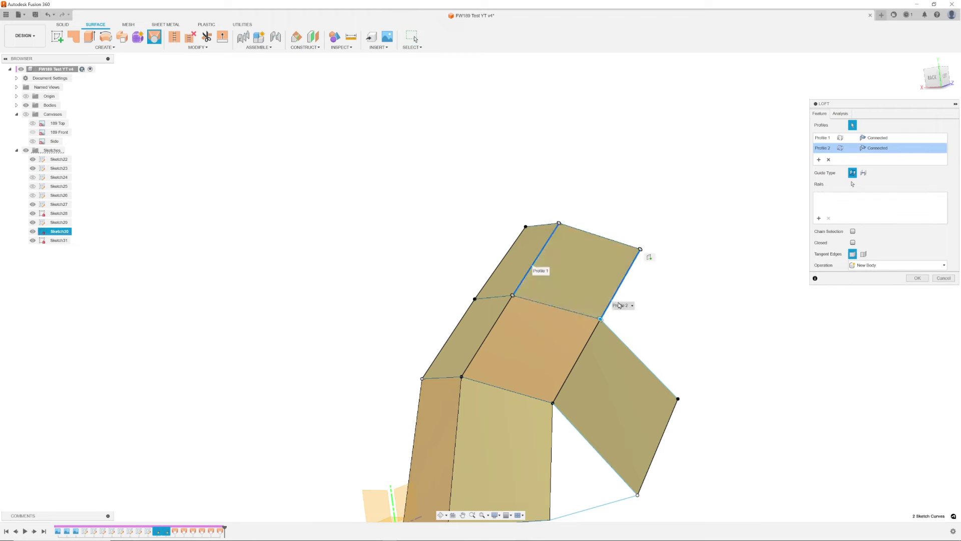
shift+middle_drag(645, 300, 591, 286)
click(920, 279)
Stitch all the lofted nose panel surfaces together into one new body.
shift+middle_drag(645, 360, 382, 210)
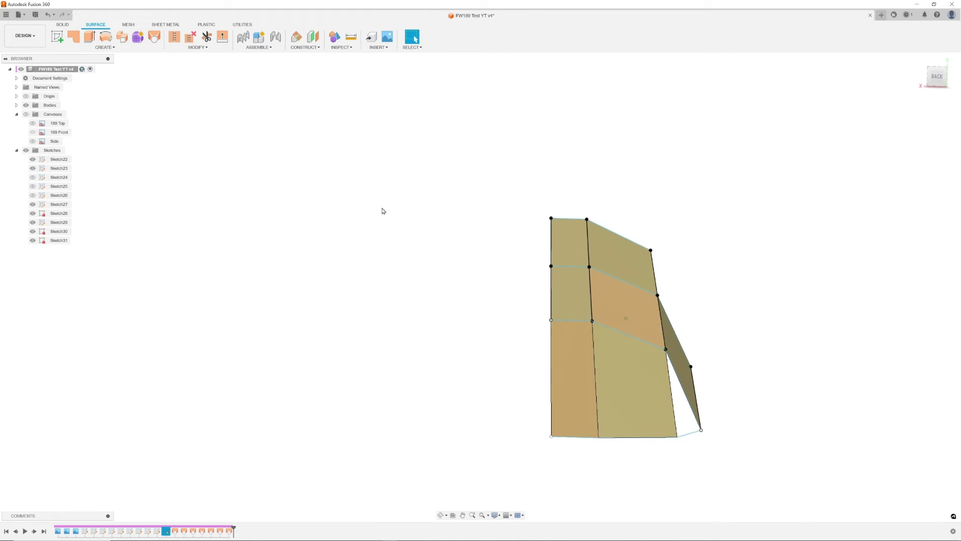
click(174, 38)
click(498, 350)
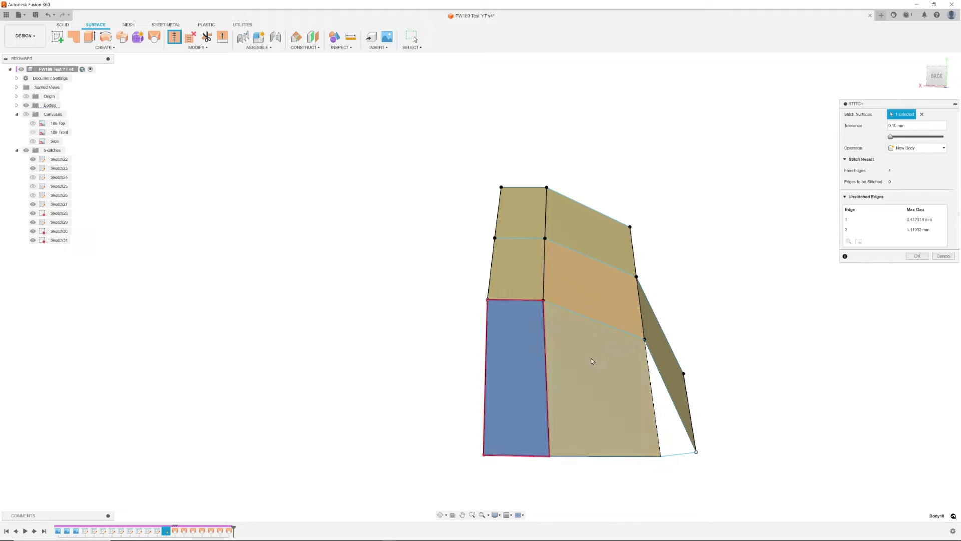
click(590, 358)
click(599, 303)
click(661, 346)
shift+middle_drag(668, 344, 858, 322)
click(917, 307)
Hide all the visible sketches so that only the stitched surface body is displayed.
shift+middle_drag(600, 340, 391, 300)
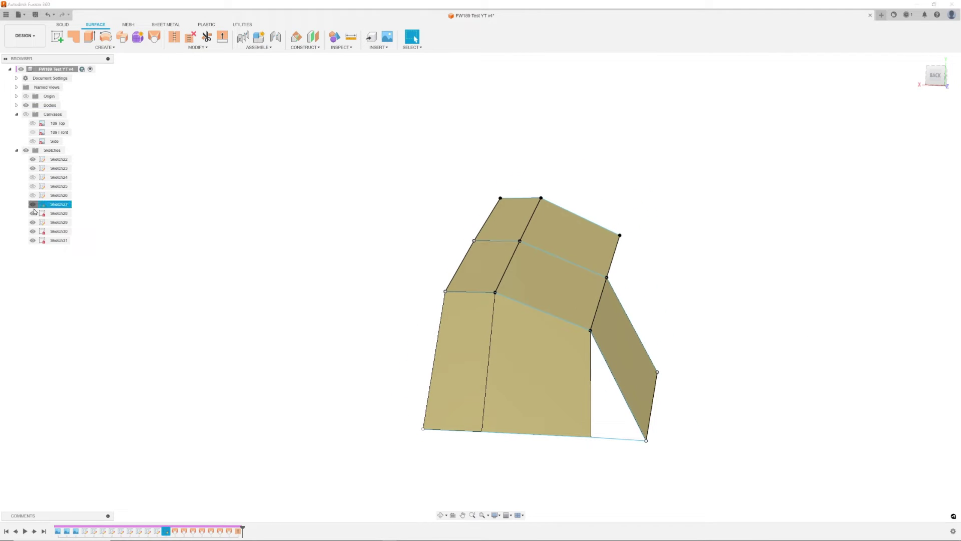
click(32, 233)
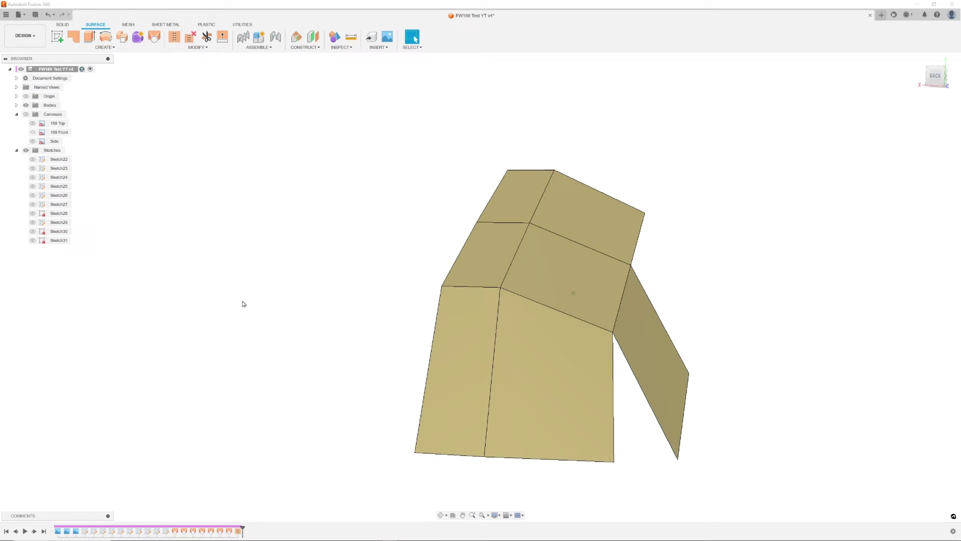
shift+middle_drag(244, 304, 510, 371)
click(510, 371)
right_click(513, 371)
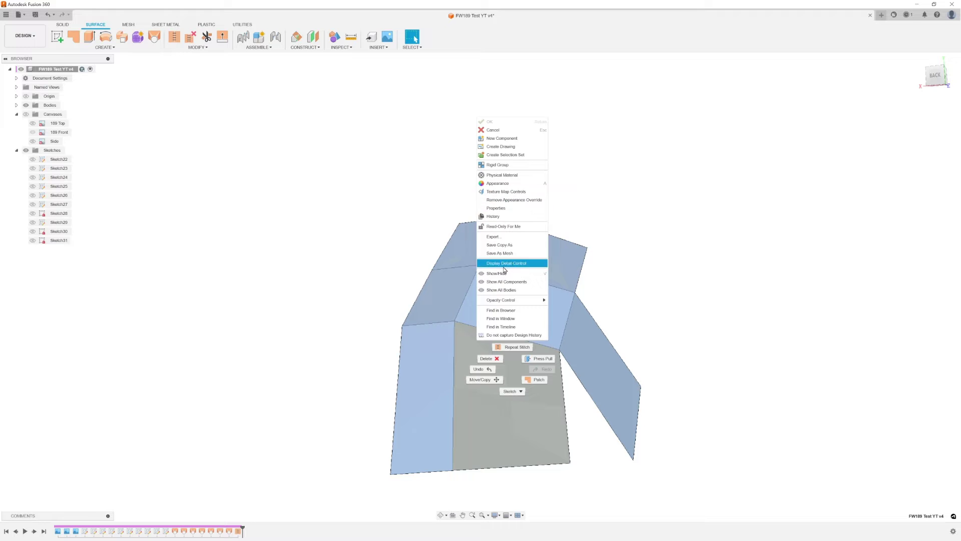
click(109, 49)
Thicken all the stitched nose panel faces by -0.01 mm on one side as a new body.
click(108, 49)
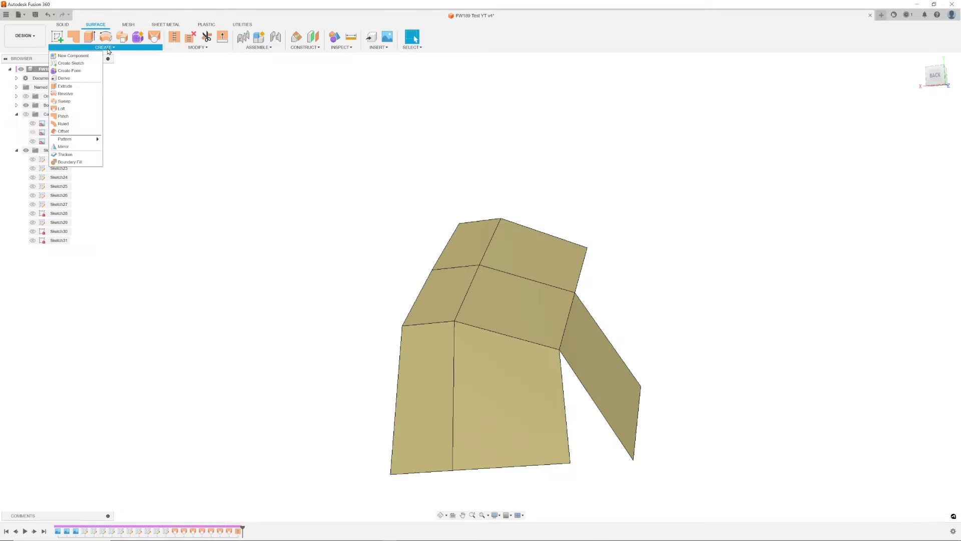
click(79, 156)
click(509, 393)
click(453, 380)
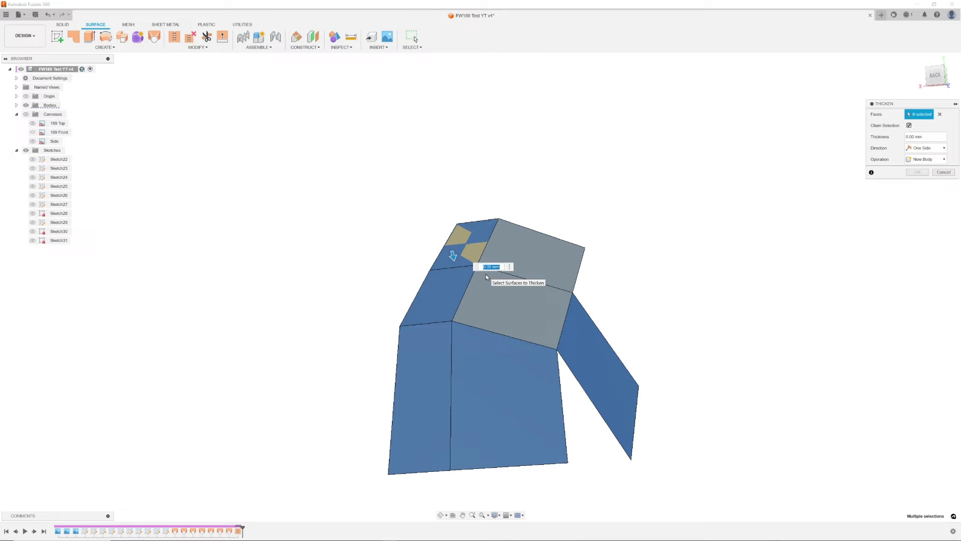
text(-.1)
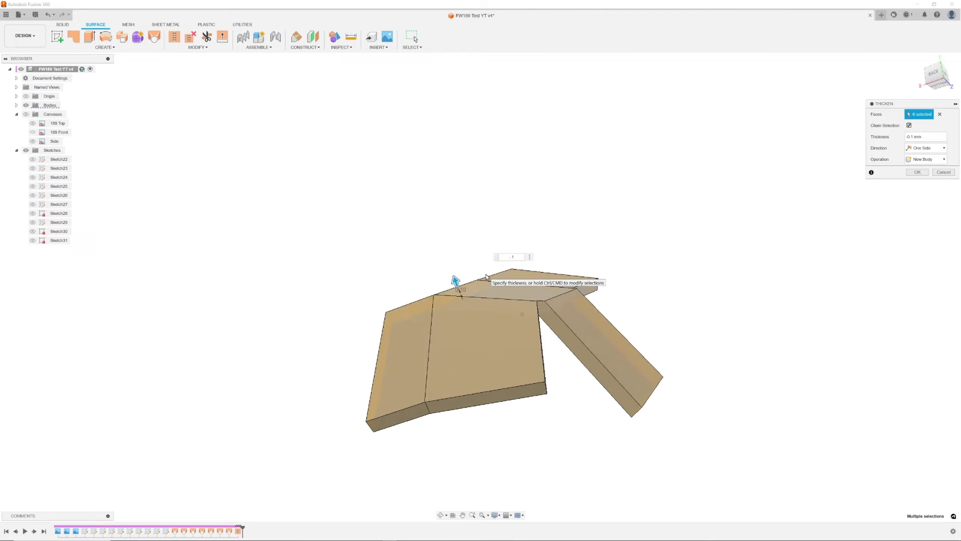
text(5)
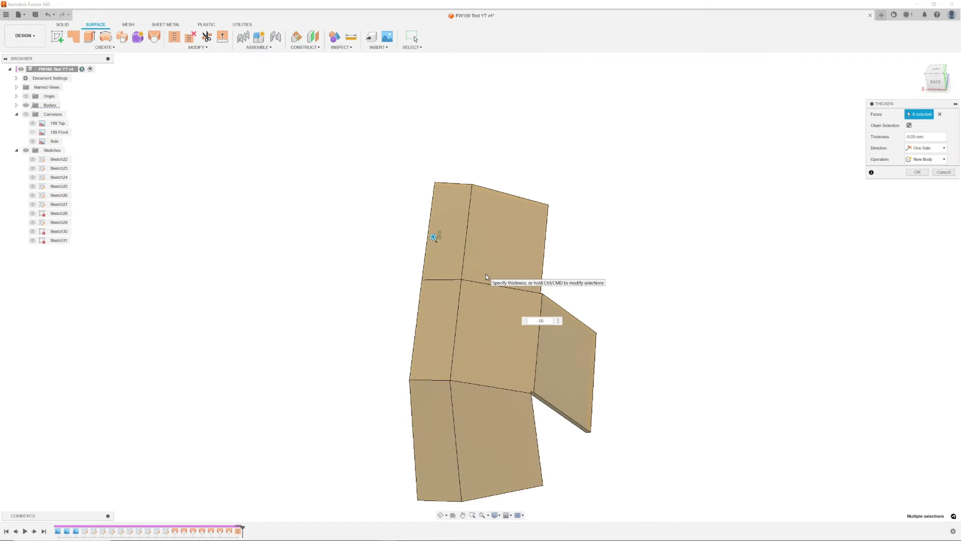
key(Return)
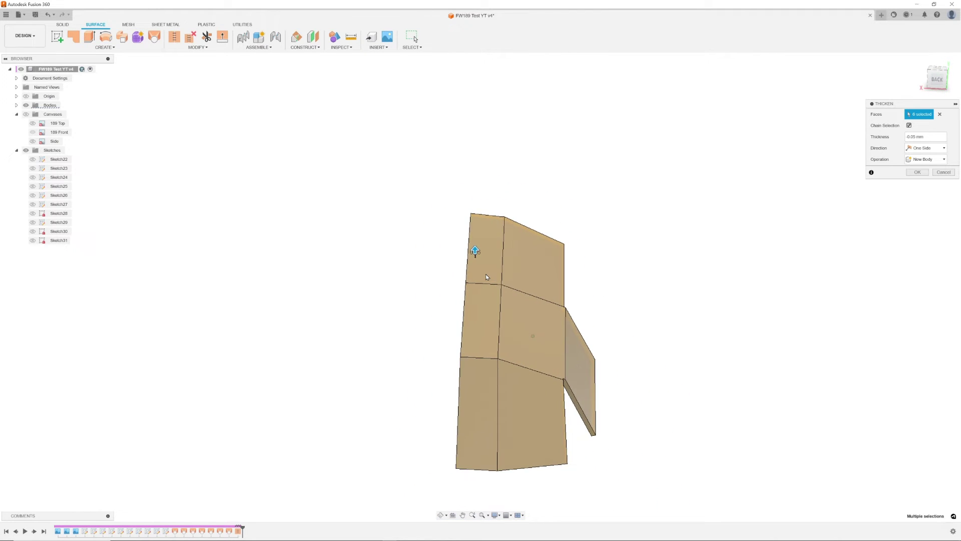
shift+middle_drag(631, 454, 611, 454)
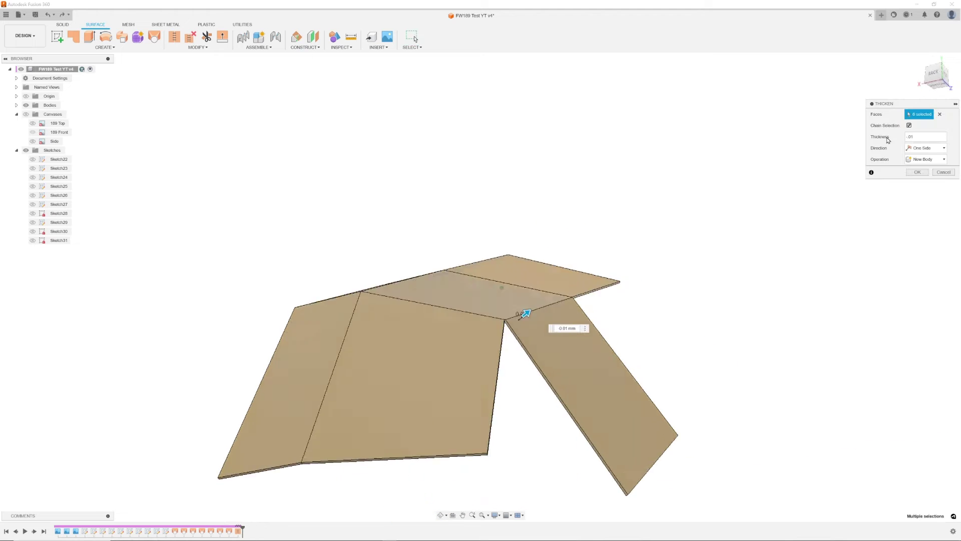
shift+middle_drag(521, 316, 536, 280)
key(Return)
Sketch lines closing the triangular gap beside the lower outer panel and extrude the triangle as a new body.
key(l)
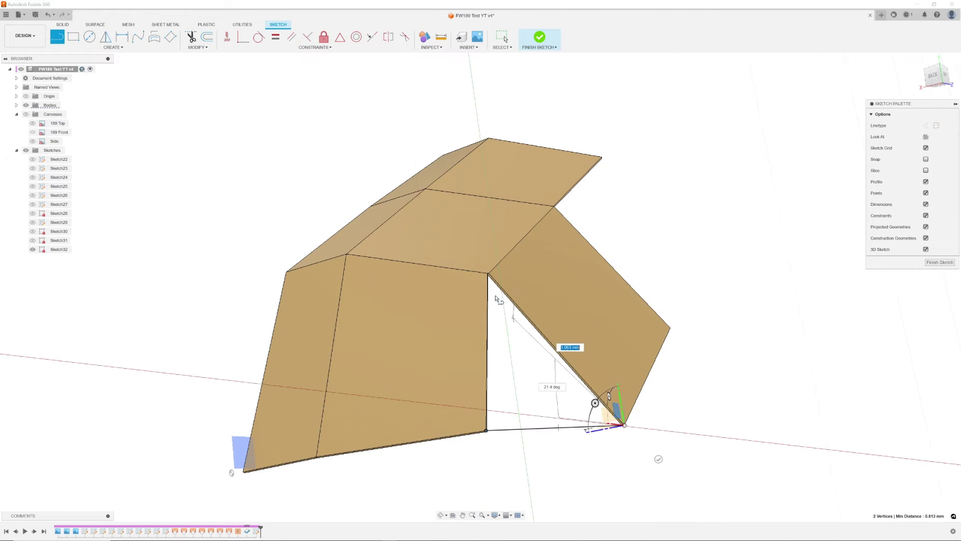
click(488, 273)
click(487, 429)
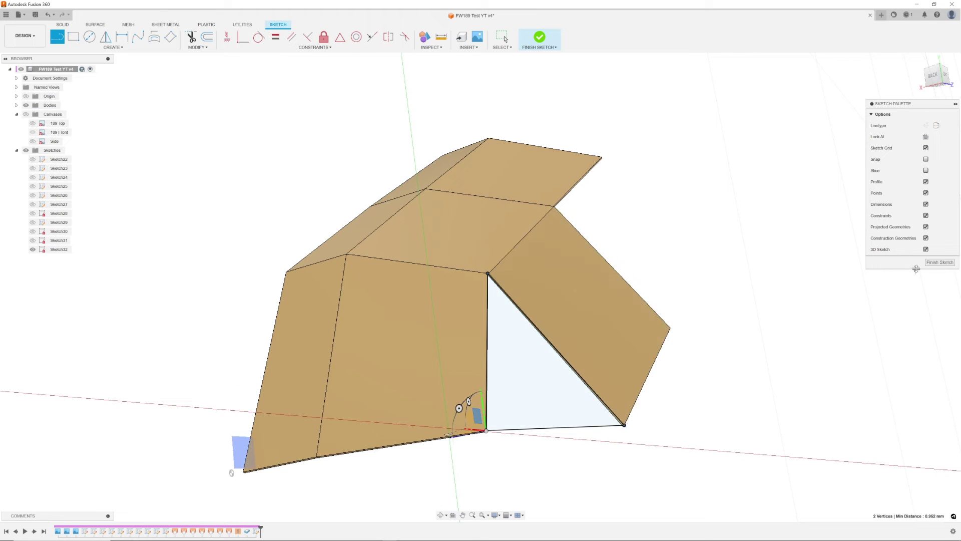
click(939, 262)
key(e)
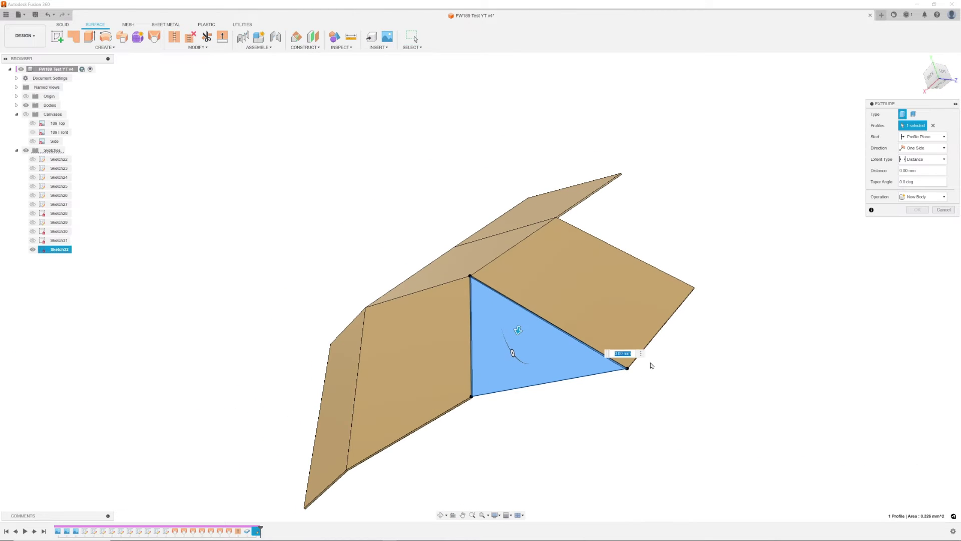
key(Return)
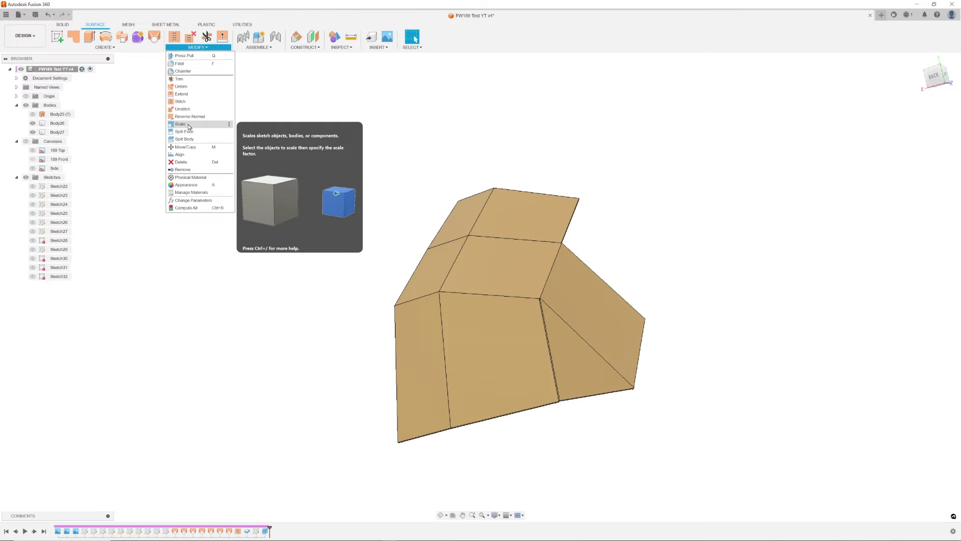
Combine the triangular panel body with the main nose body using the join operation.
click(275, 46)
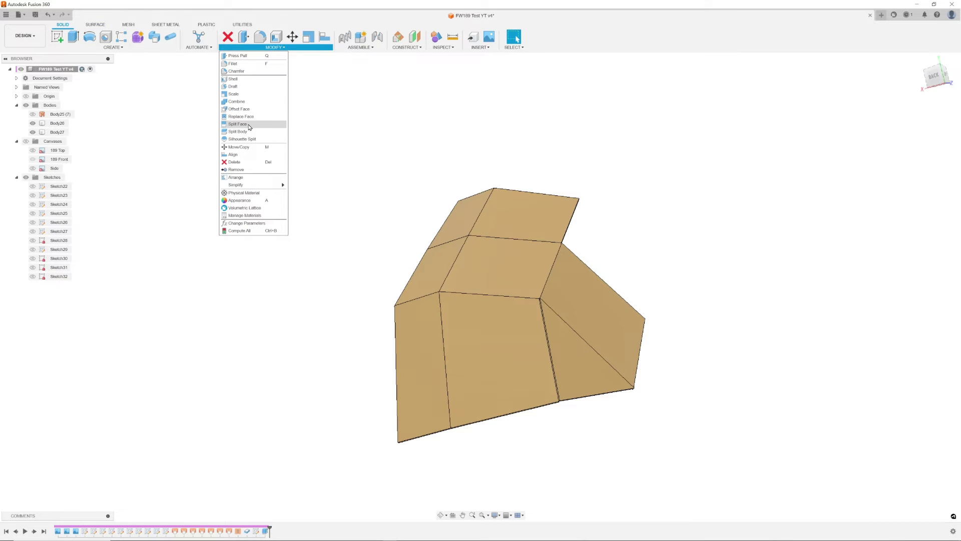
click(245, 101)
click(530, 309)
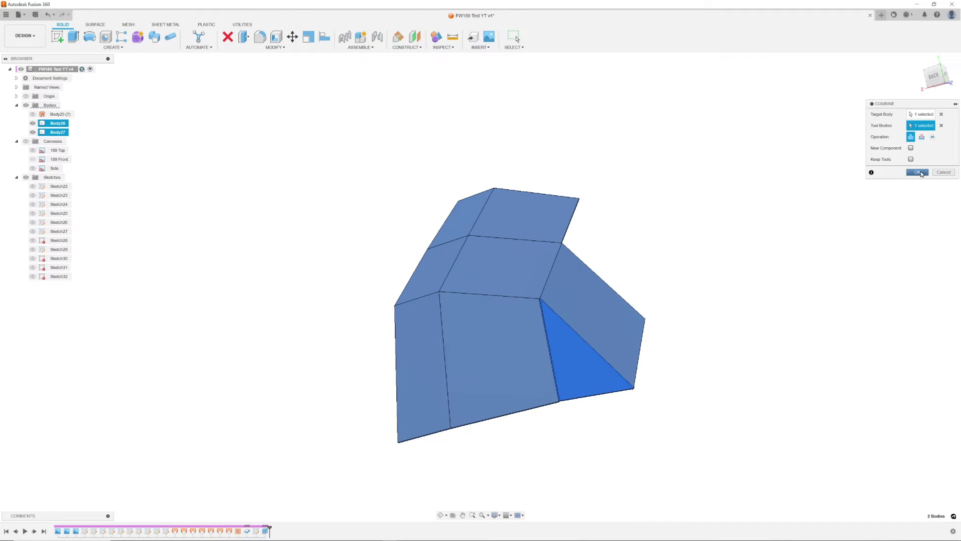
click(921, 174)
shift+middle_drag(751, 265, 280, 230)
shift+middle_drag(479, 265, 265, 282)
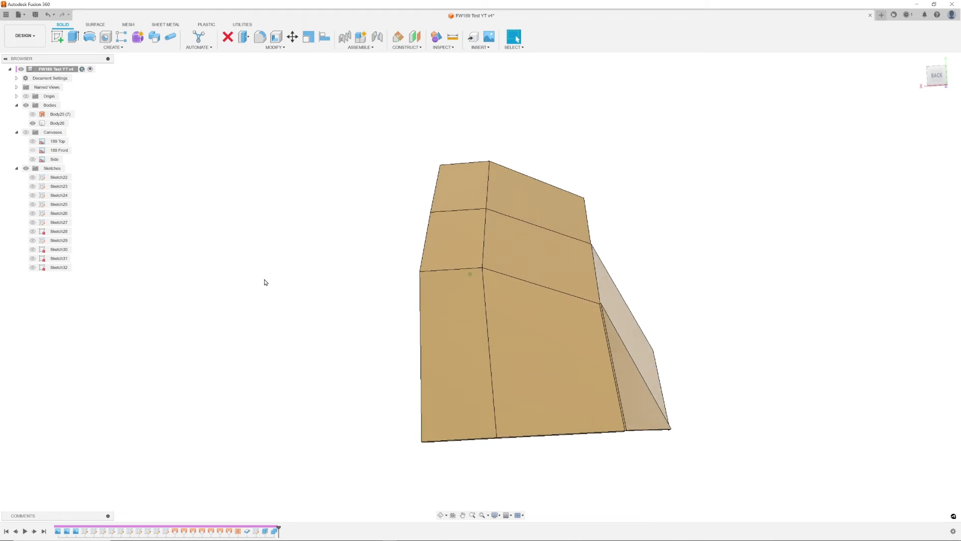
Compare the nose body with the reference canvases, switching the body and canvases on and off.
click(31, 142)
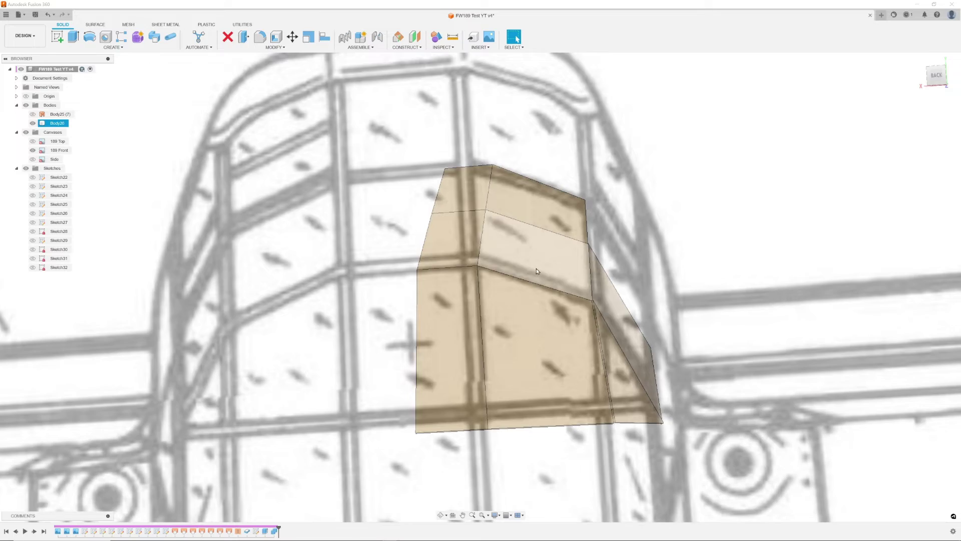
shift+middle_drag(536, 271, 445, 265)
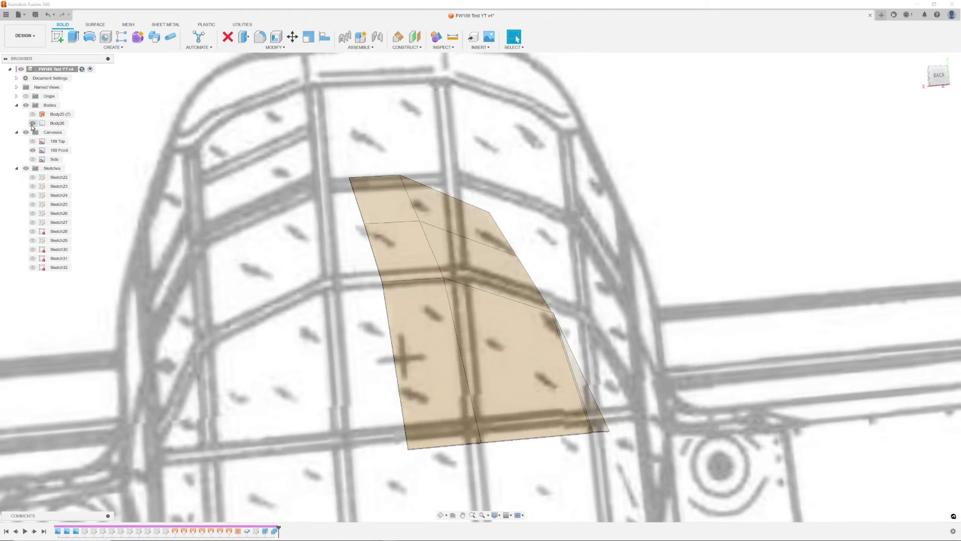
click(32, 124)
scroll(330, 255, down, 2)
shift+middle_drag(370, 271, 335, 275)
click(32, 123)
shift+middle_drag(460, 270, 280, 305)
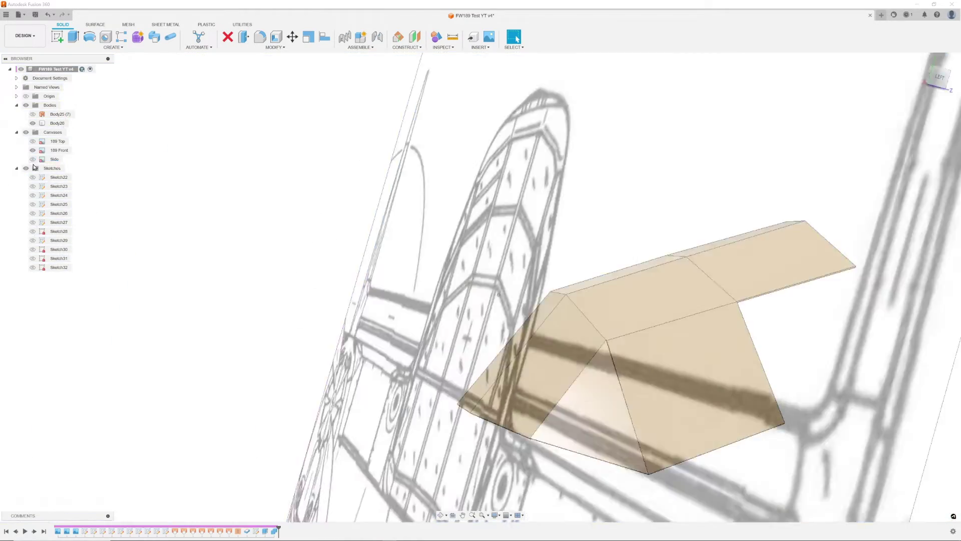
click(33, 160)
click(33, 160)
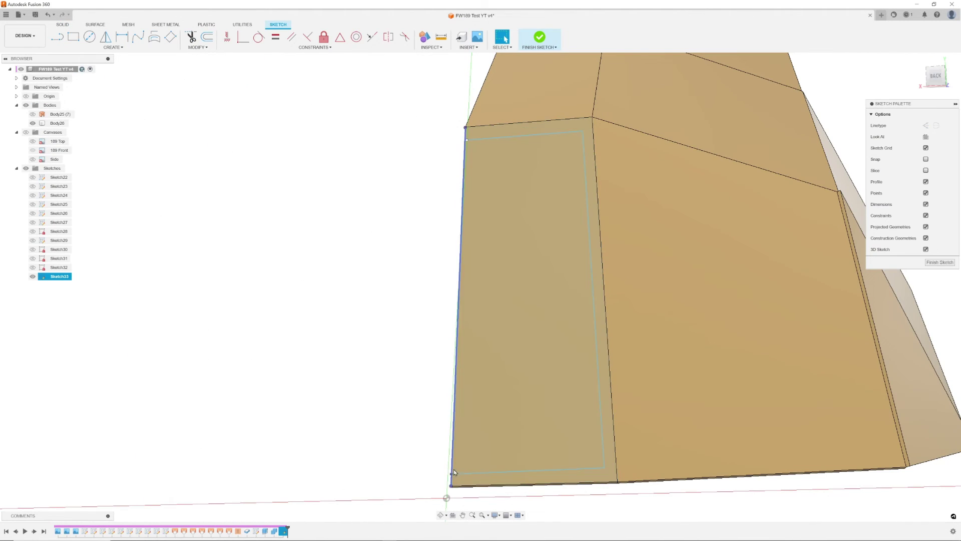
Close the inset window outline on the lower centre panel with a line just outside its centreline edge.
drag(467, 140, 452, 141)
shift+middle_drag(452, 142, 441, 160)
key(l)
click(440, 161)
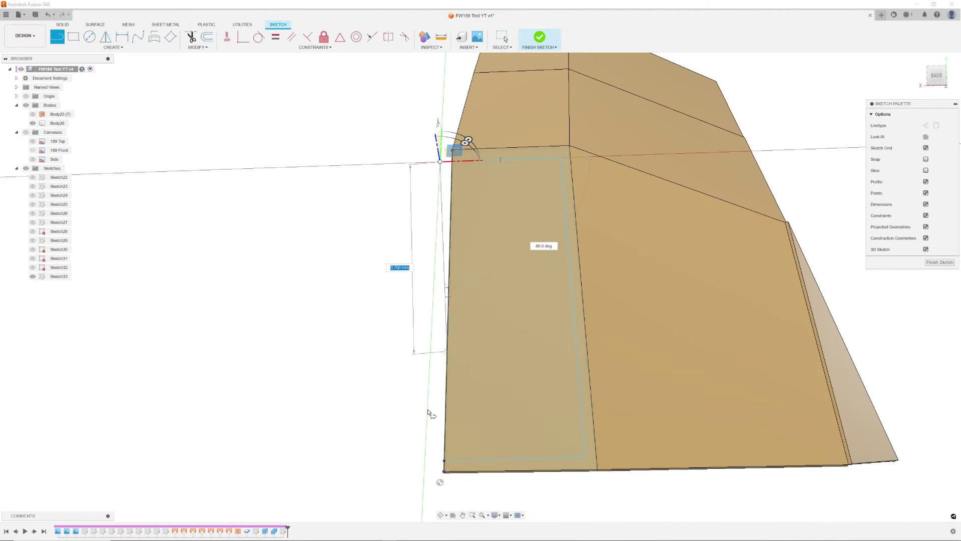
click(443, 462)
key(Escape)
Extrude the inset profile and its strip beyond the centreline through the lower centre panel to cut the window opening.
click(462, 350)
shift+click(441, 347)
shift+middle_drag(443, 349, 494, 314)
key(e)
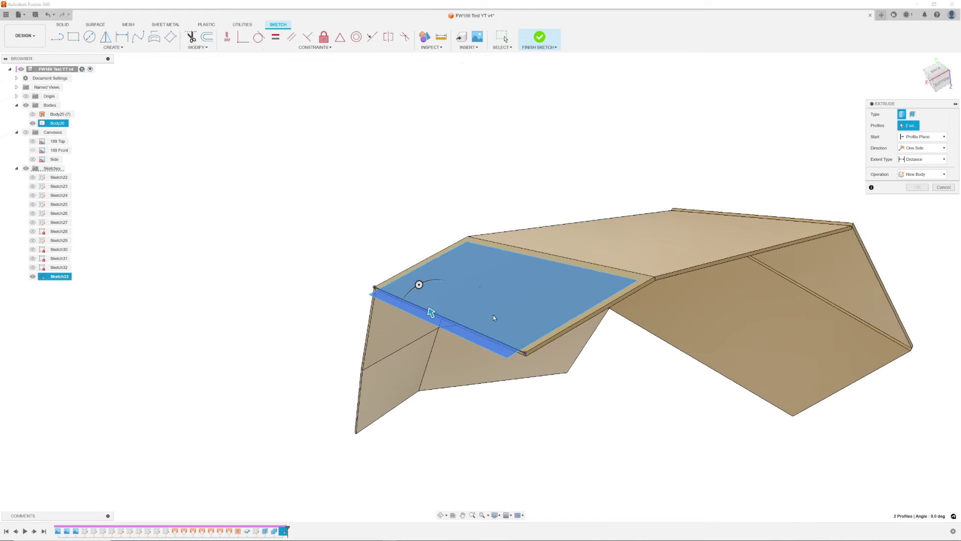
drag(430, 312, 433, 334)
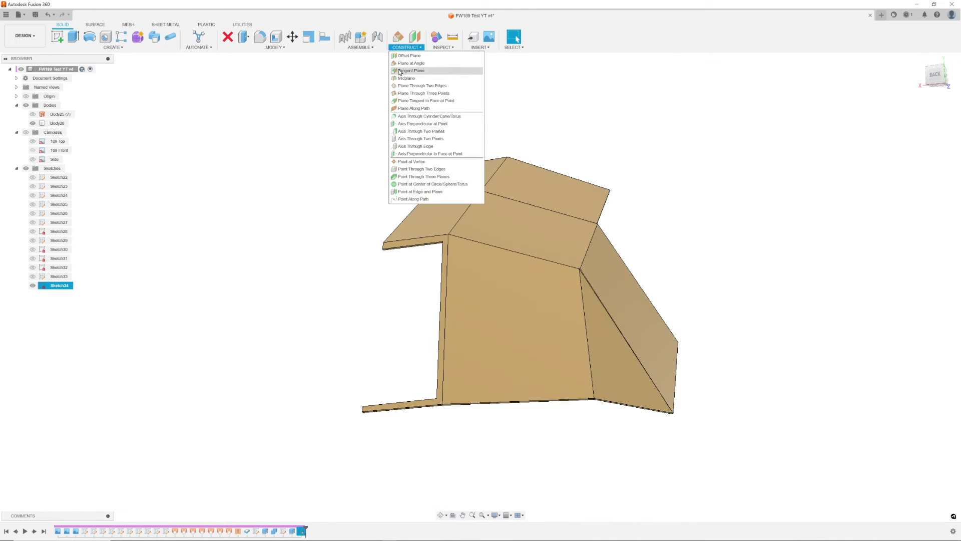
Create an angled construction plane through the inner edge of the lower outer panel, rotated to lie along its face.
click(401, 63)
click(447, 291)
shift+middle_drag(447, 290, 434, 248)
drag(392, 315, 425, 373)
mouse_move(425, 373)
shift+middle_down()
mouse_move(426, 348)
mouse_move(436, 400)
shift+middle_up()
click(917, 139)
Sketch a closed four-sided window outline slightly inset from the edges of the lower outer panel.
shift+middle_drag(693, 192, 687, 229)
key(l)
click(490, 206)
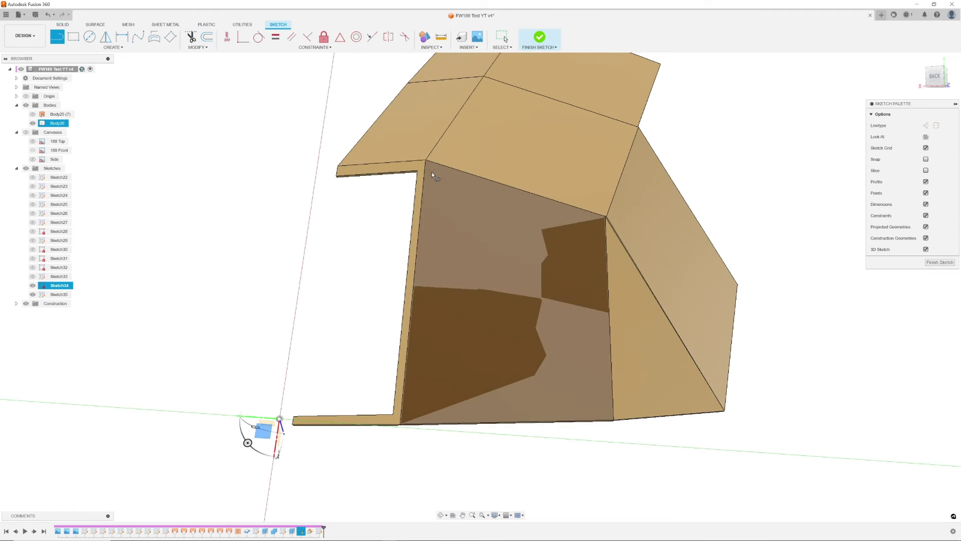
click(432, 172)
click(411, 413)
click(605, 412)
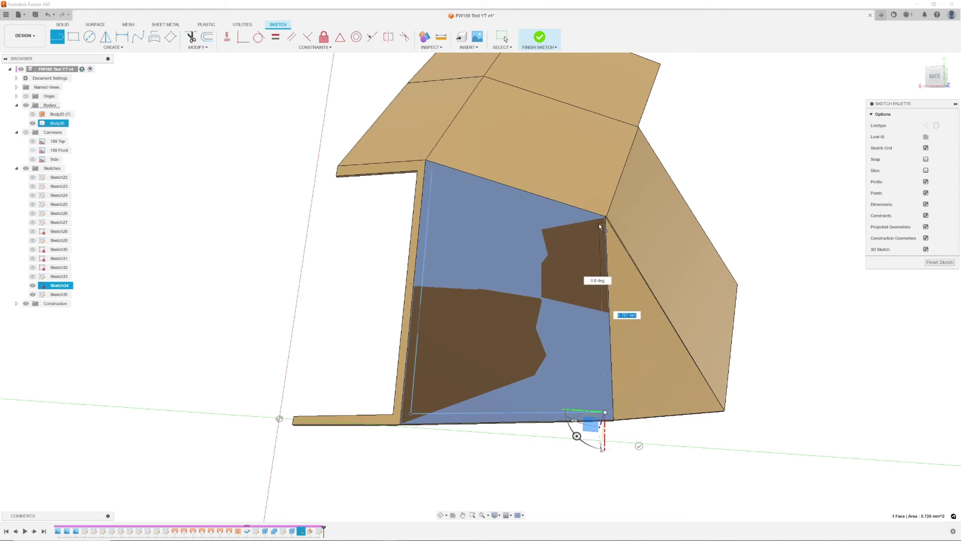
click(599, 224)
click(431, 172)
click(939, 262)
Split the nose body with the inset outline to separate the lower outer window pane from its frame.
click(275, 47)
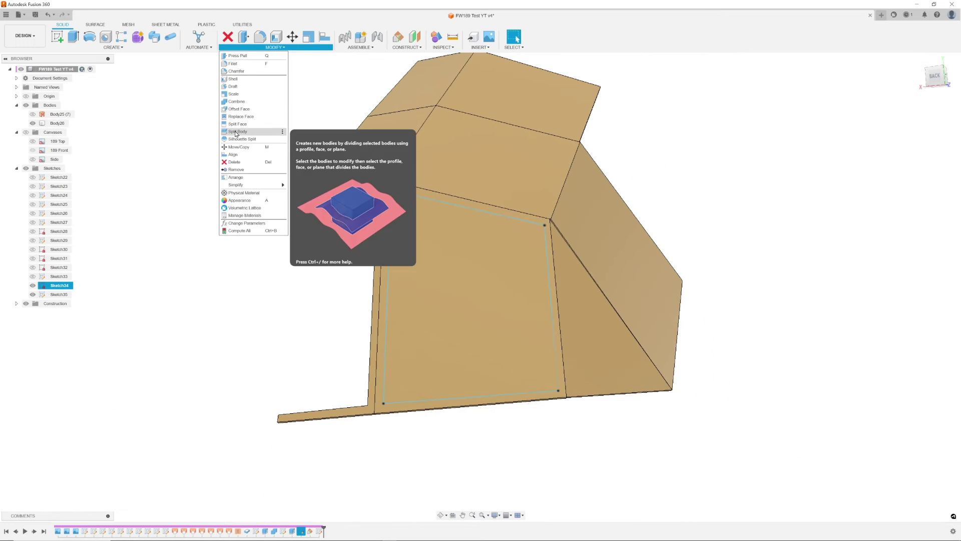
click(235, 132)
click(522, 220)
click(916, 150)
shift+middle_drag(850, 200, 746, 195)
Create an angled construction plane through an edge of the triangular side panel, rotated to match its face.
click(398, 243)
click(406, 47)
mouse_move(446, 245)
shift+middle_down()
mouse_move(405, 240)
mouse_move(395, 210)
shift+middle_up()
click(411, 64)
click(435, 263)
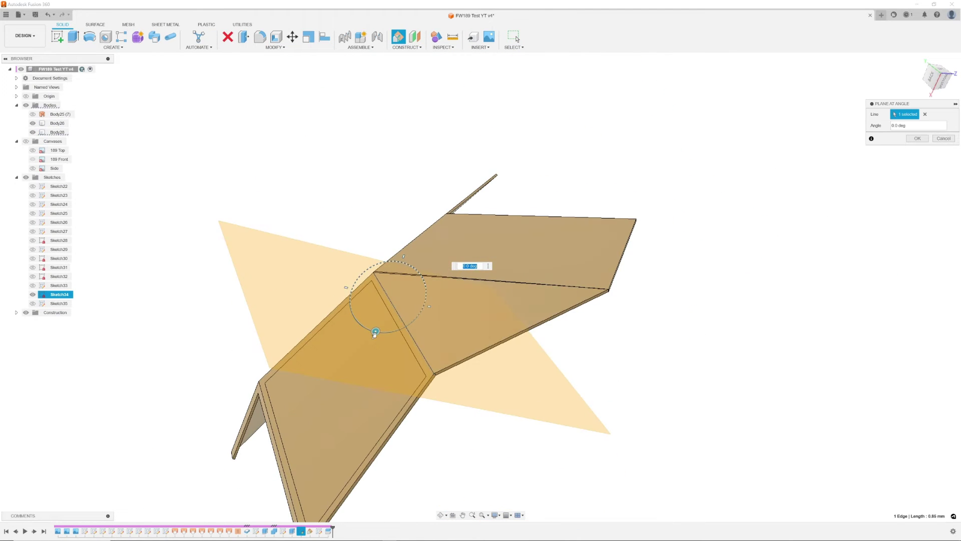
drag(373, 330, 404, 318)
shift+middle_drag(404, 317, 388, 345)
drag(388, 345, 376, 343)
click(917, 138)
Sketch a closed triangular window outline slightly inset from the edges of the triangular side panel.
mouse_move(881, 201)
shift+middle_down()
mouse_move(840, 150)
mouse_move(831, 165)
shift+middle_up()
key(l)
click(480, 239)
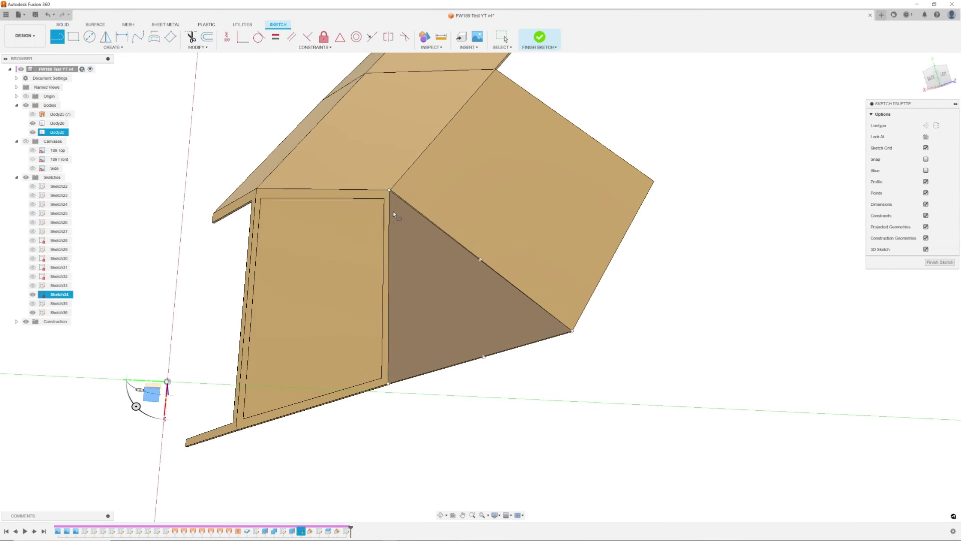
click(553, 329)
click(395, 204)
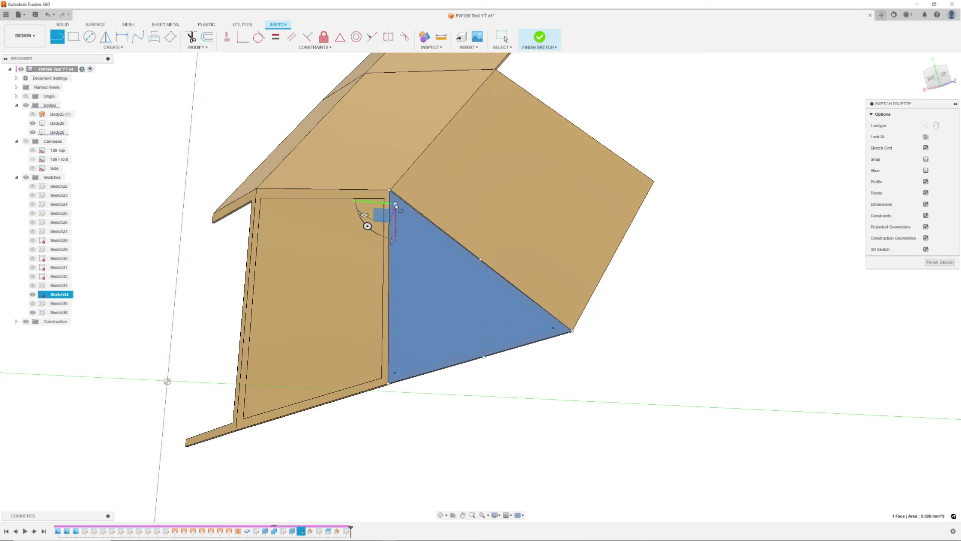
click(939, 262)
Split the frame body with the triangular outline to separate the side window pane.
scroll(626, 268, down, 2)
shift+middle_drag(626, 268, 620, 281)
click(275, 48)
click(274, 143)
click(403, 188)
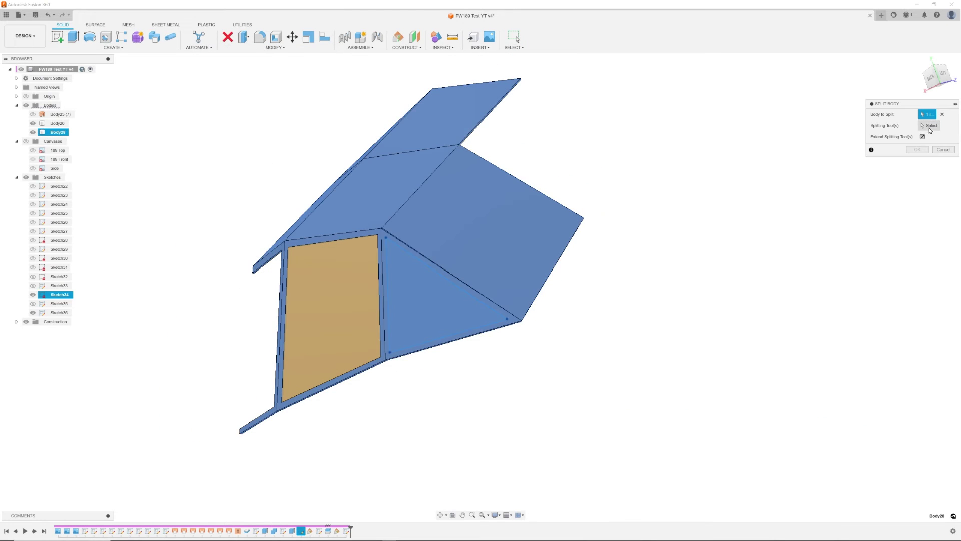
click(929, 125)
click(451, 285)
mouse_move(452, 284)
shift+middle_down()
mouse_move(530, 281)
mouse_move(470, 302)
shift+middle_up()
click(917, 150)
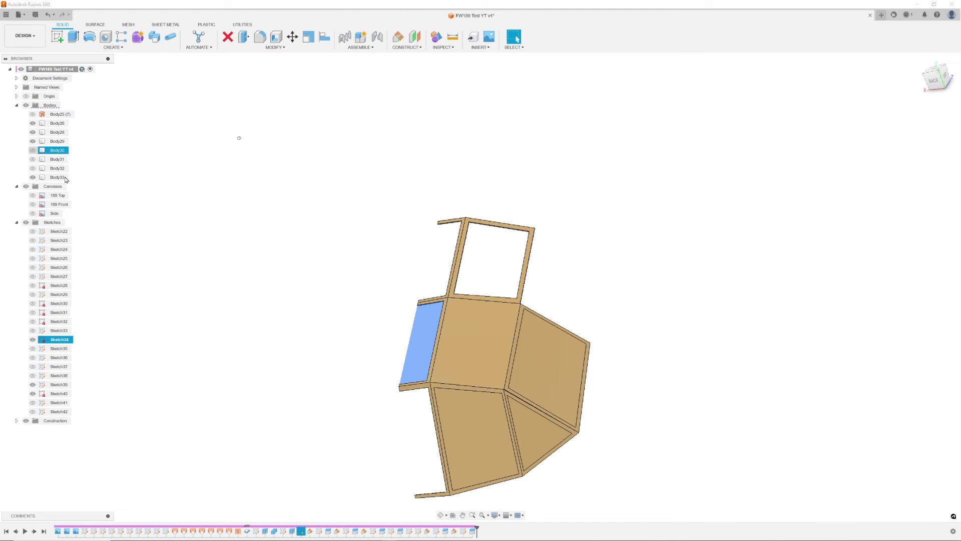
Create an angled construction plane through the inner edge of the middle-row outer panel, rotated to match its face.
click(56, 178)
click(34, 178)
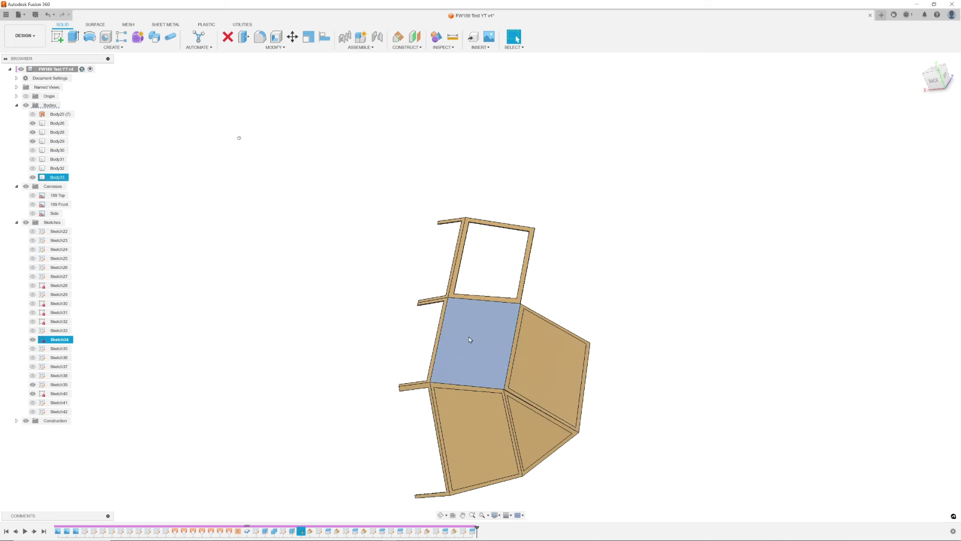
shift+middle_drag(575, 386, 444, 166)
click(407, 47)
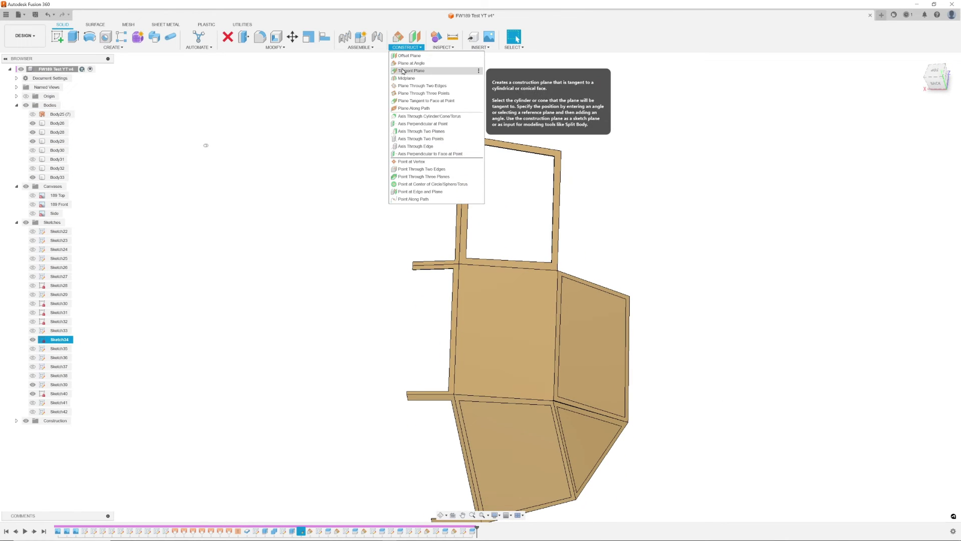
click(408, 63)
click(456, 325)
shift+middle_drag(456, 325, 453, 220)
mouse_move(411, 298)
mouse_down()
mouse_move(419, 335)
mouse_move(453, 343)
mouse_up()
shift+middle_drag(453, 344, 458, 380)
click(917, 138)
Sketch a closed four-sided window outline slightly inset from the edges of the middle-row outer panel.
scroll(521, 280, up, 3)
shift+middle_drag(545, 225, 555, 262)
click(555, 262)
click(57, 37)
shift+middle_drag(489, 272, 454, 256)
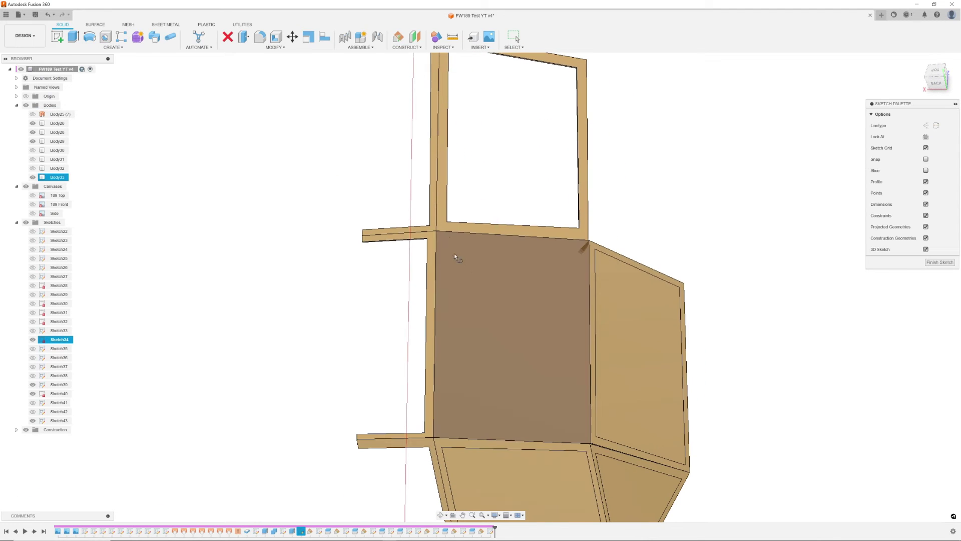
key(l)
click(445, 240)
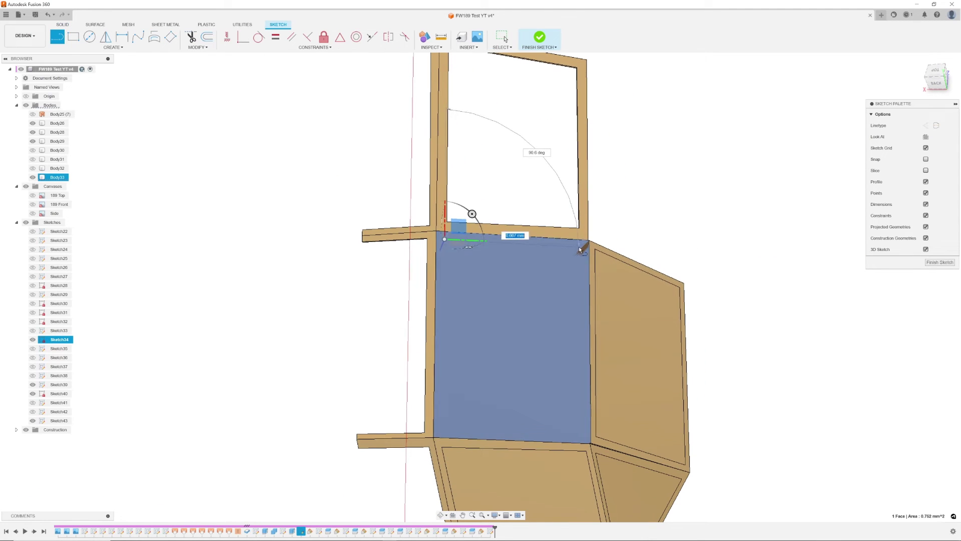
click(583, 436)
click(439, 432)
click(444, 239)
click(940, 261)
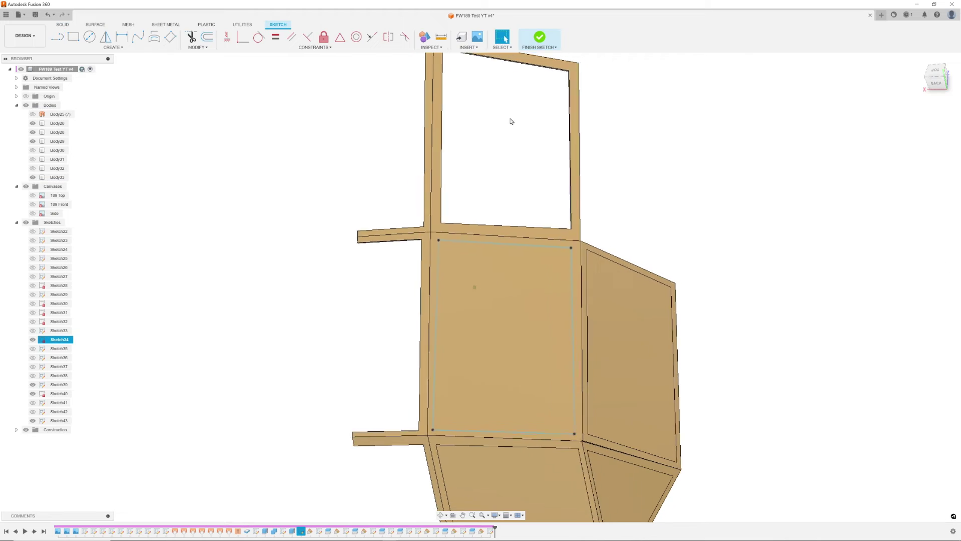
Split the middle-row outer panel's body with the inset outline to separate its window pane from the frame.
click(275, 48)
click(251, 110)
click(611, 330)
click(943, 115)
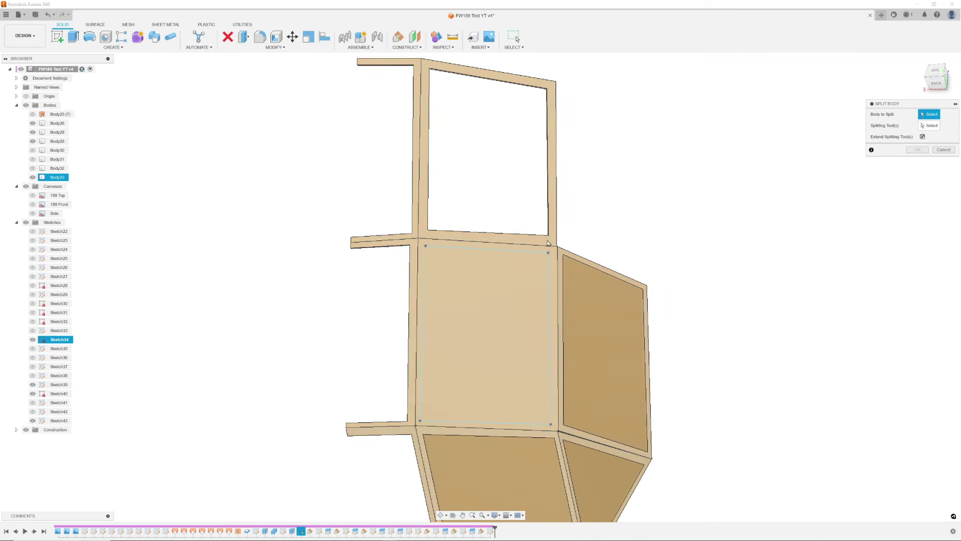
click(533, 310)
click(929, 125)
click(530, 313)
click(921, 150)
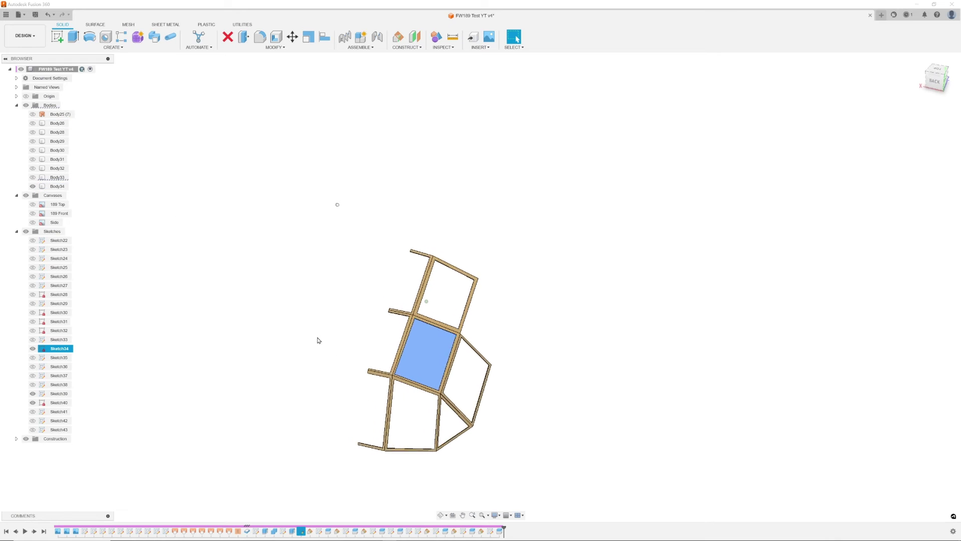
Try to mirror the nose frame body across the centre plane, including with the Join operation.
click(63, 207)
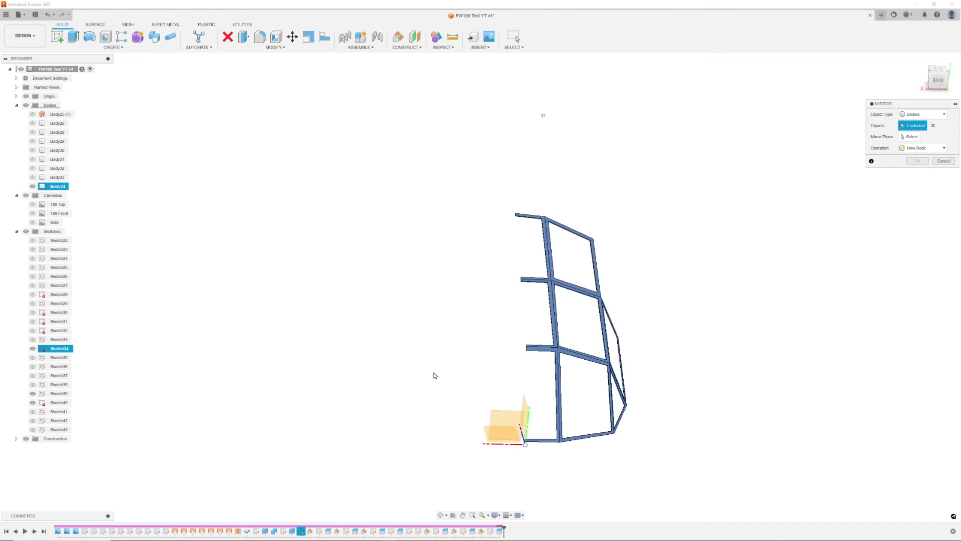
click(908, 140)
click(586, 426)
shift+middle_drag(711, 370, 621, 386)
click(917, 161)
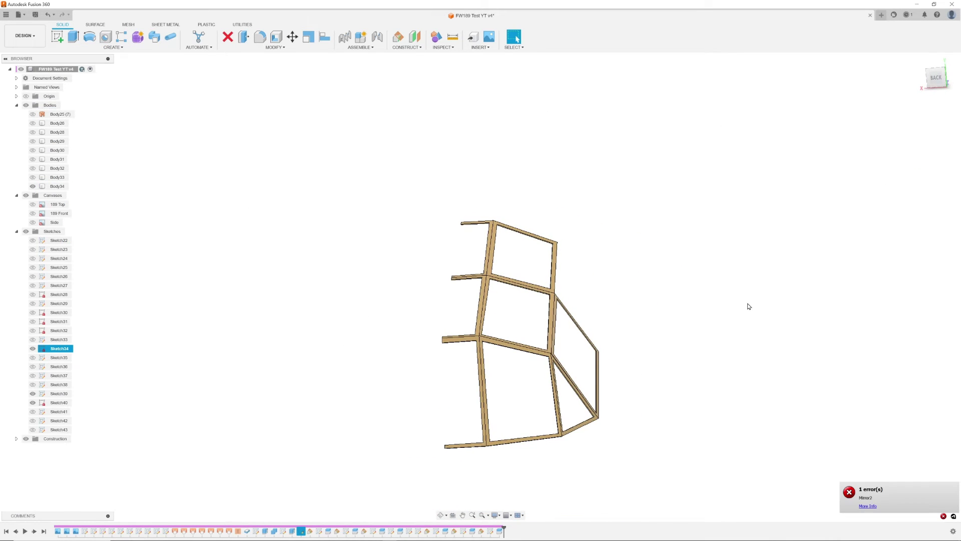
click(63, 207)
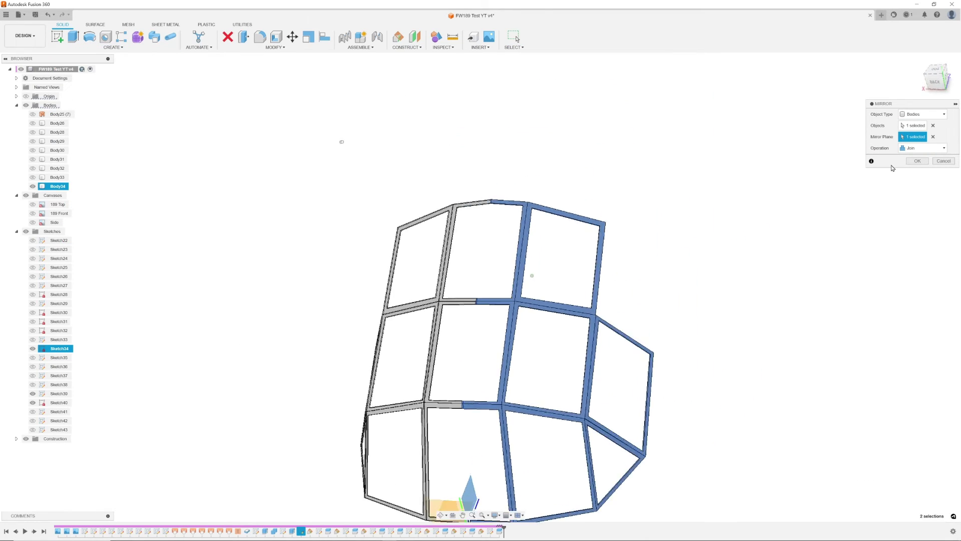
click(917, 161)
click(869, 506)
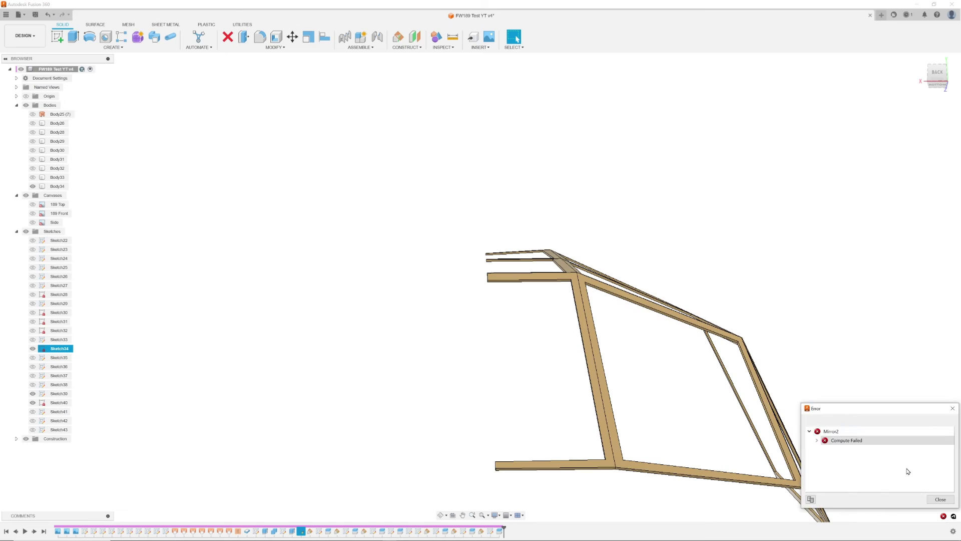
click(953, 408)
Mirror the nose frame body across the centre plane as a new body.
click(113, 48)
click(83, 208)
click(584, 361)
click(908, 138)
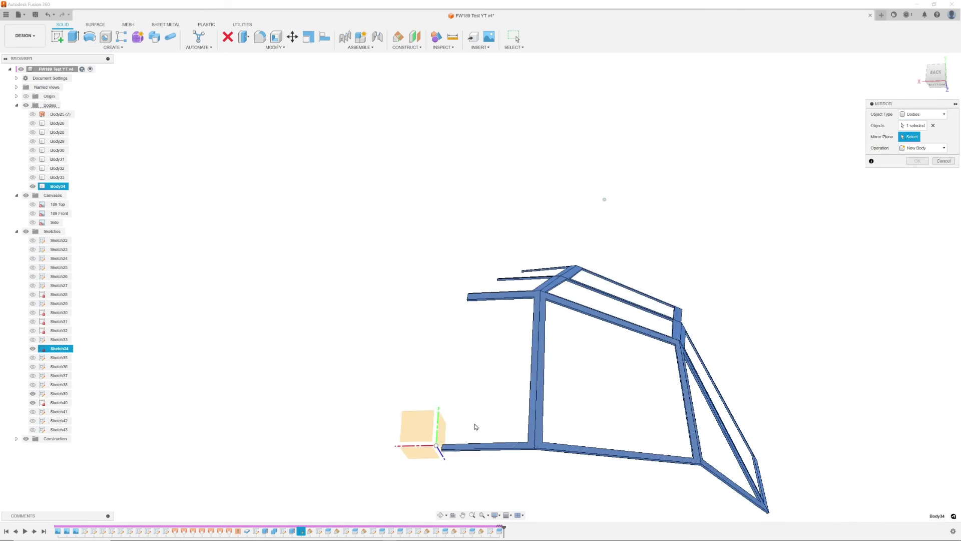
click(441, 433)
click(919, 148)
click(917, 167)
click(916, 161)
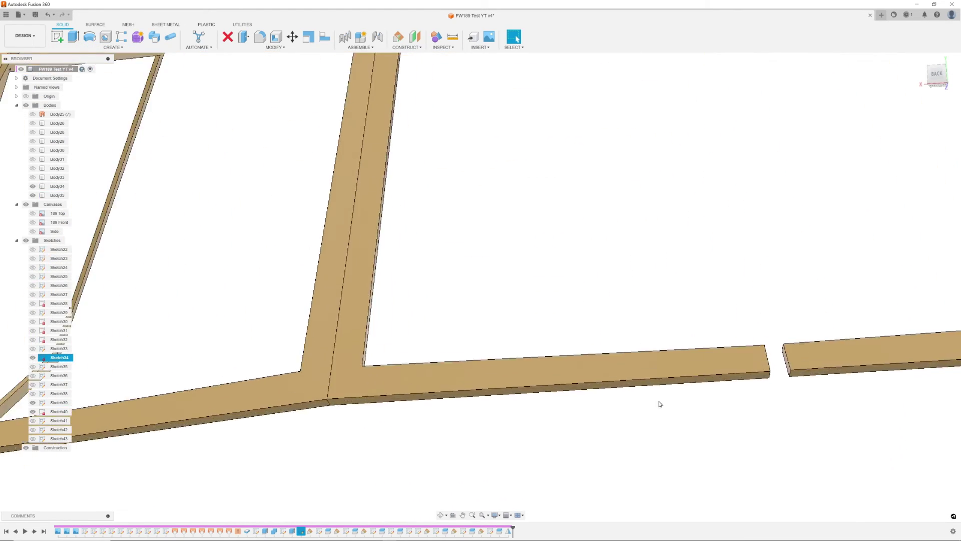
Move one frame half sideways to close the gap between the two halves at the centreline.
click(865, 376)
key(m)
click(917, 228)
scroll(570, 277, down, 10)
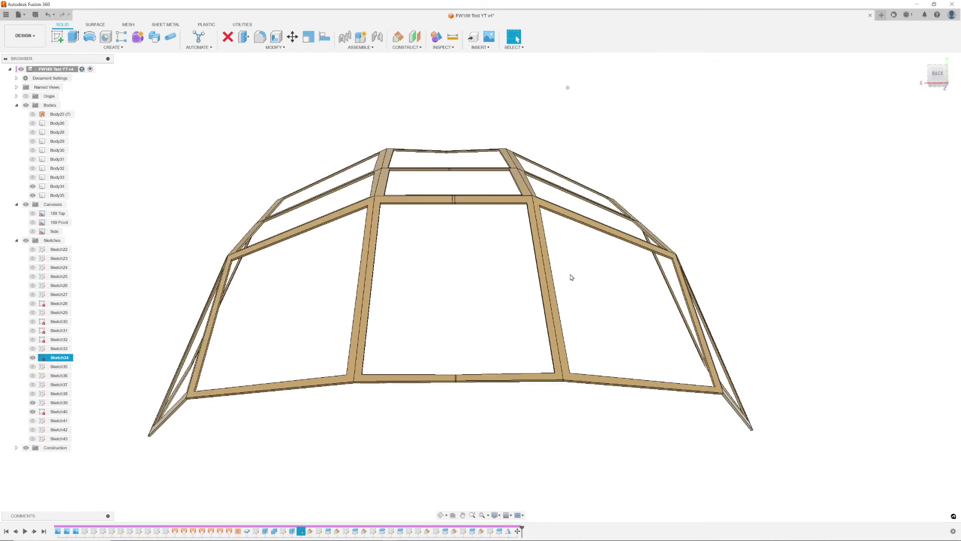
Try to join the two frame halves into a single body with Combine.
shift+middle_drag(571, 277, 583, 280)
click(275, 48)
click(240, 102)
click(410, 220)
click(661, 250)
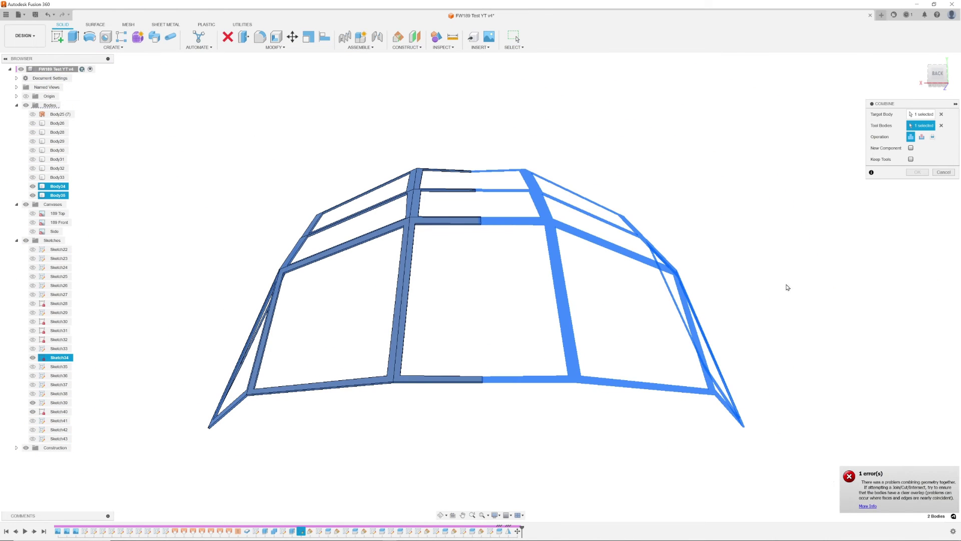
shift+middle_drag(541, 150, 575, 200)
scroll(576, 201, up, 5)
click(943, 172)
Try combining the two frame halves again, using the Cut operation with New Component and Keep Tools enabled.
shift+middle_drag(676, 300, 526, 245)
scroll(594, 242, down, 5)
click(275, 47)
click(245, 102)
click(551, 225)
click(435, 266)
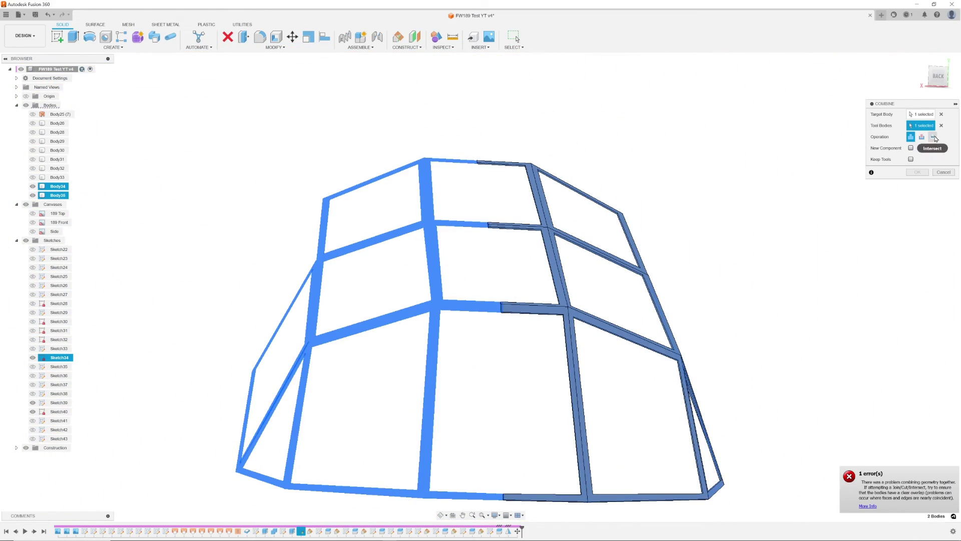
click(921, 137)
click(910, 148)
click(911, 159)
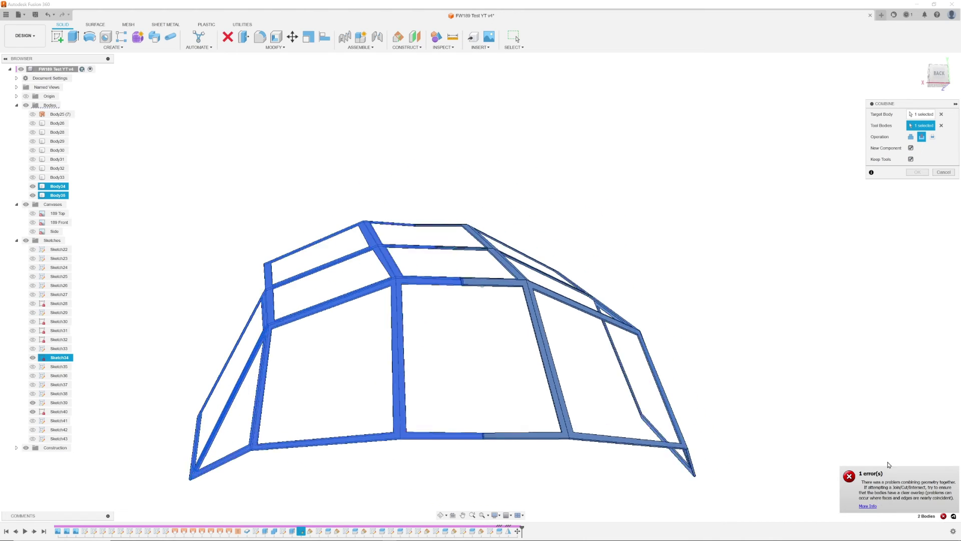
key(Escape)
Move the mirrored frame half point to point so its centre ends meet the other half, and combine both halves.
key(m)
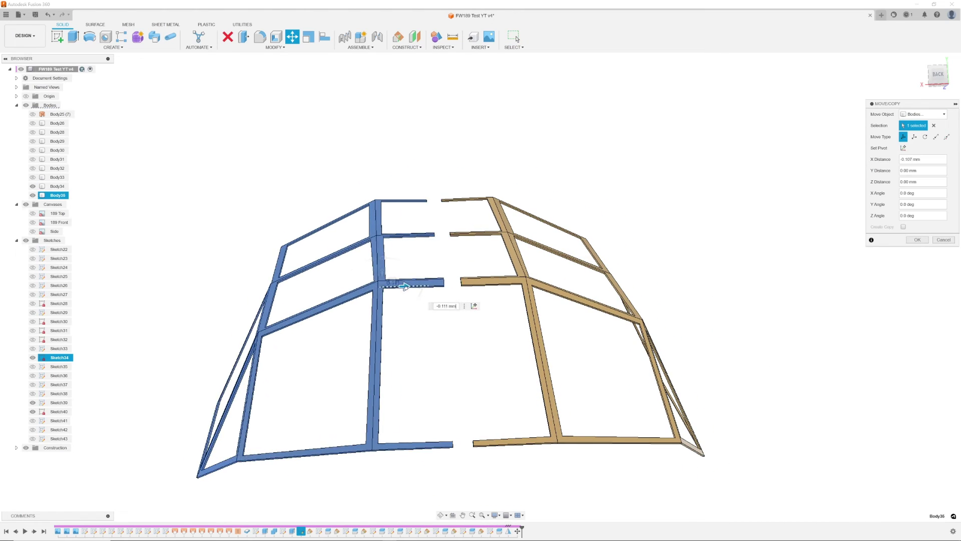
click(936, 136)
scroll(497, 383, up, 5)
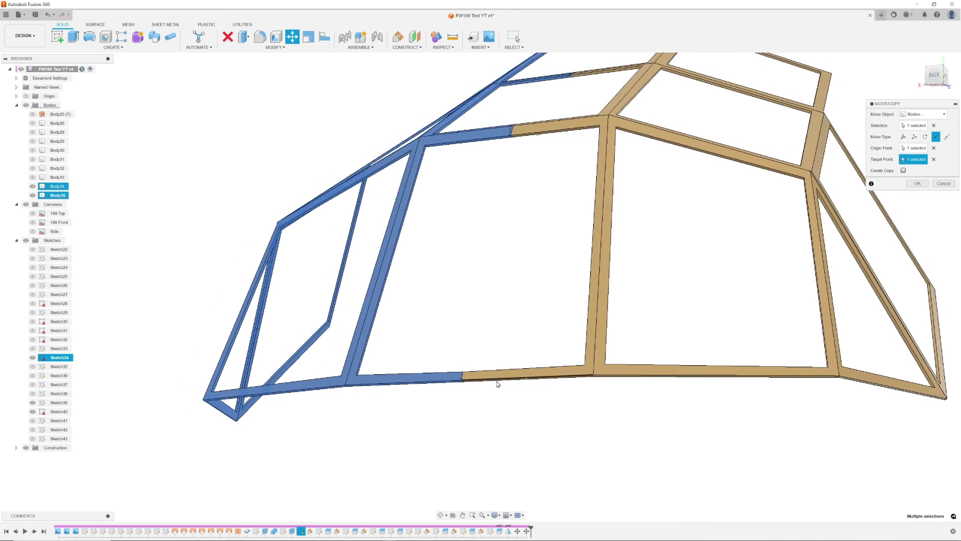
scroll(497, 383, down, 6)
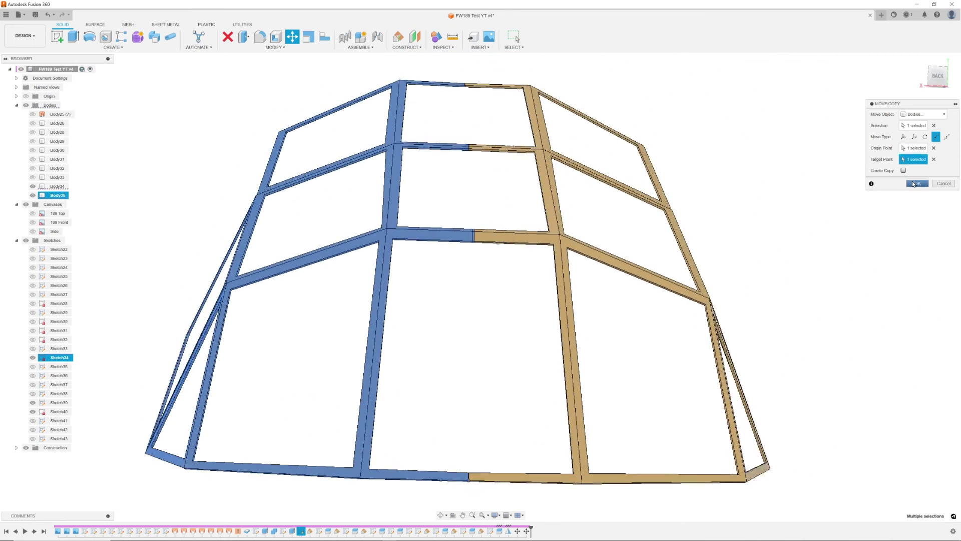
key(Return)
click(275, 47)
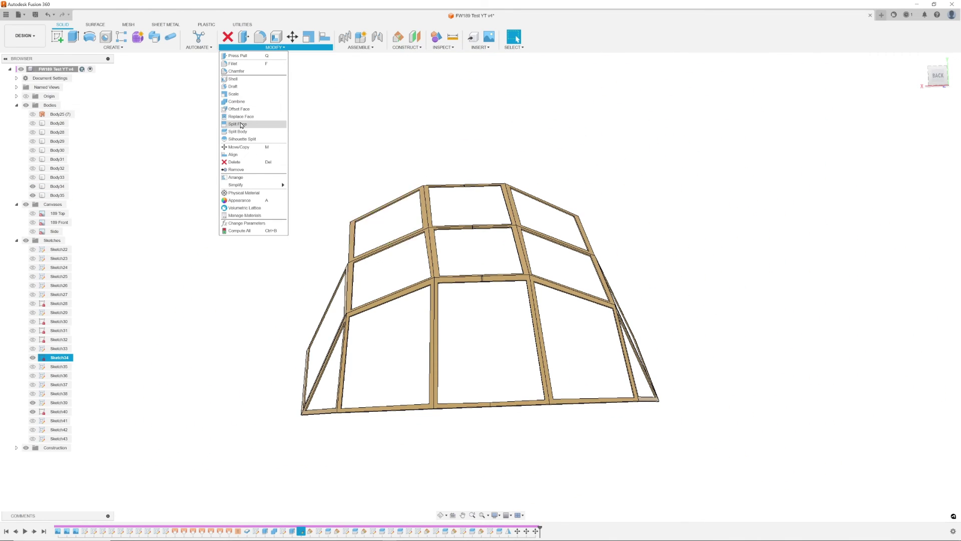
click(236, 101)
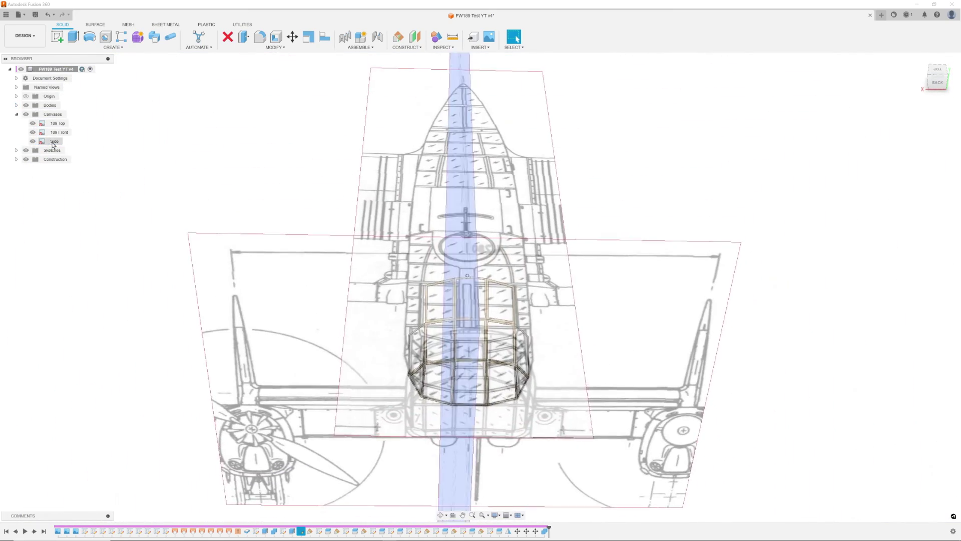
Adjust the opacity of the 189 Front canvas.
right_click(61, 133)
click(82, 150)
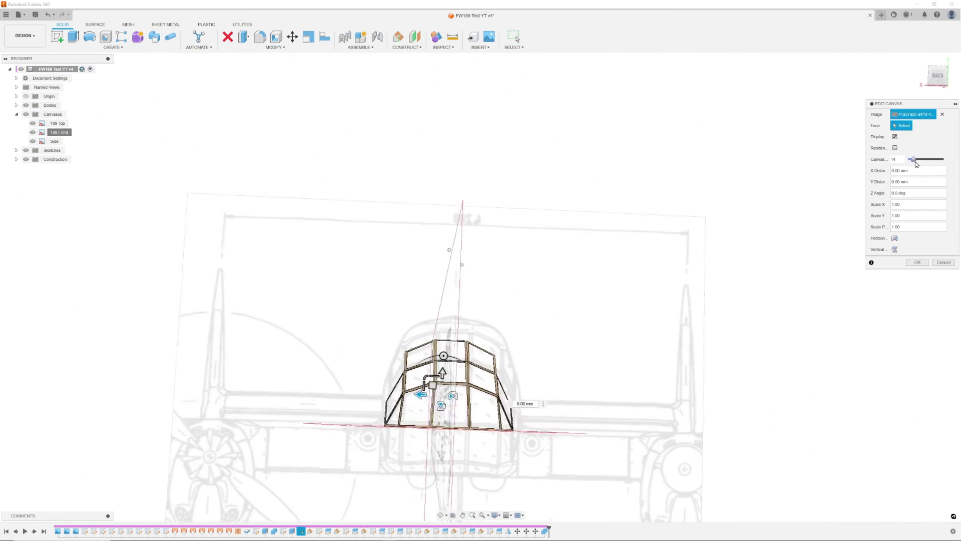
drag(914, 160, 923, 160)
click(917, 262)
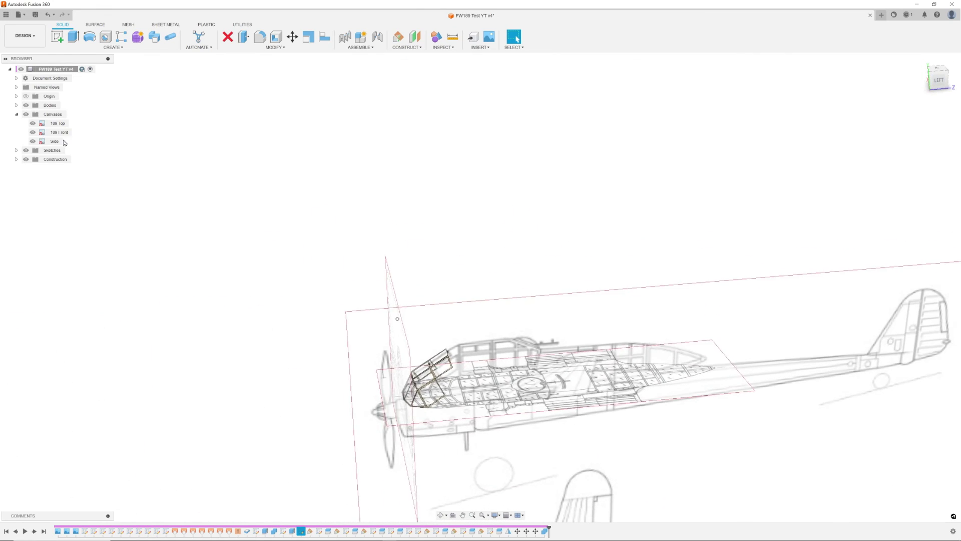
Make the Side canvas renderable and edit the 189 Top canvas settings.
right_click(56, 142)
click(75, 159)
click(894, 150)
click(918, 262)
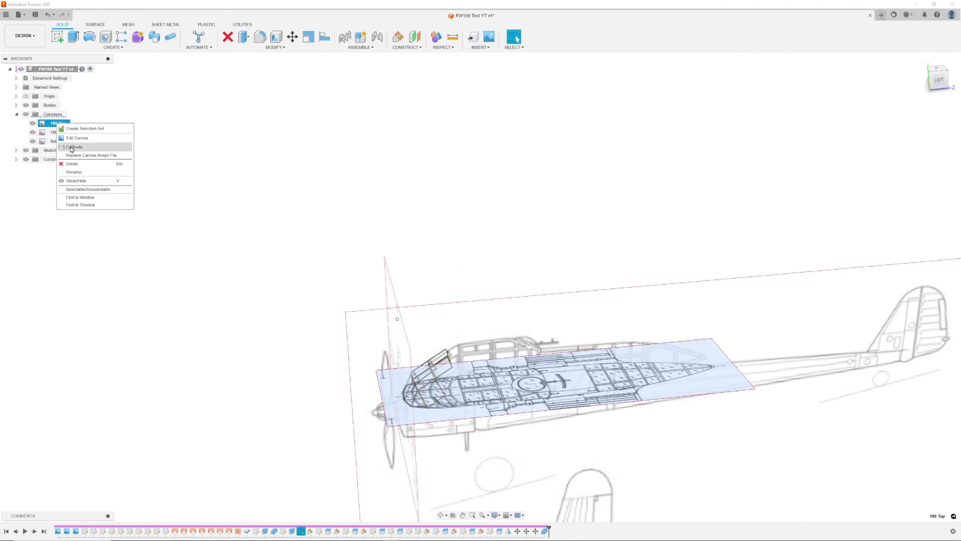
click(76, 139)
click(917, 263)
Switch to the Render workspace and apply the Powder Coat (Green) appearance to the nose frame.
click(25, 36)
click(19, 97)
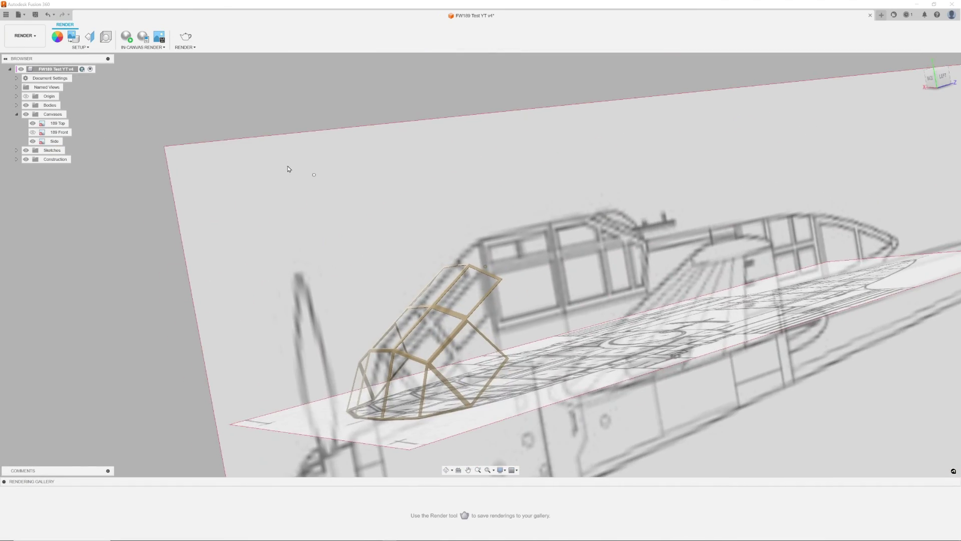
key(a)
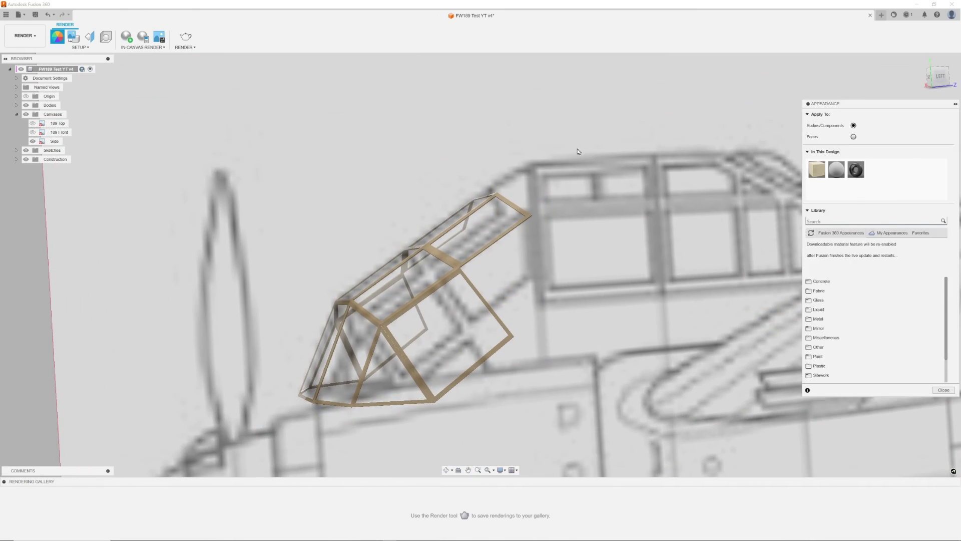
click(838, 337)
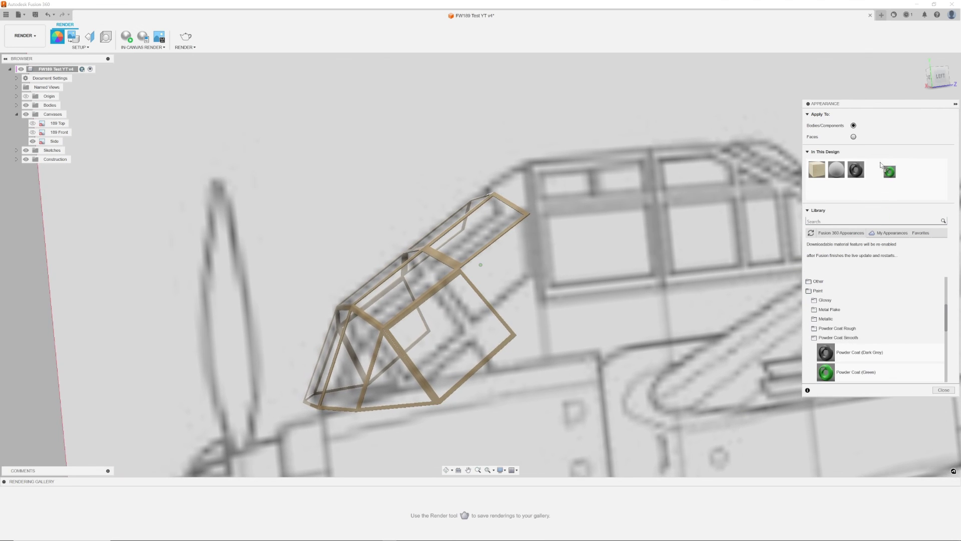
drag(826, 372, 510, 270)
click(944, 390)
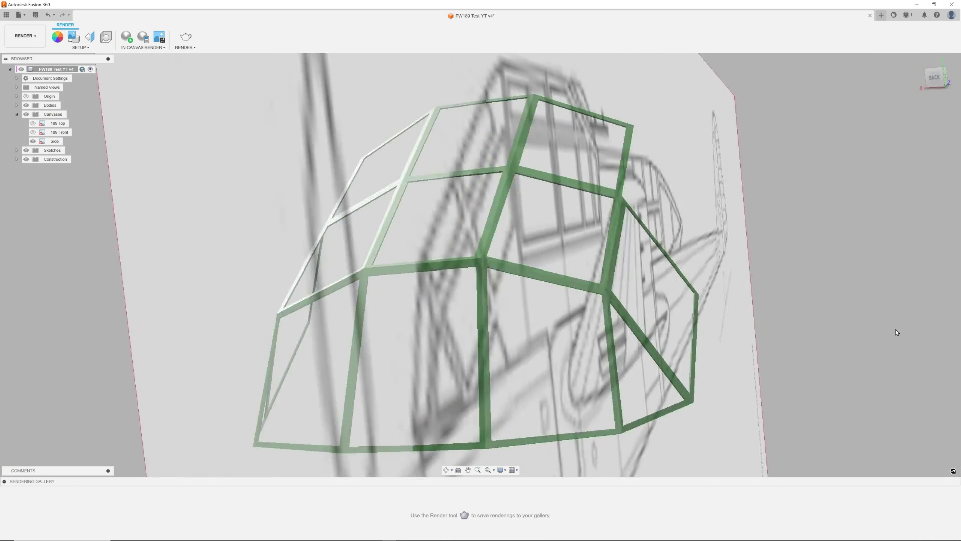
Edit the applied Powder Coat (Green) appearance to a darker, muted green.
key(a)
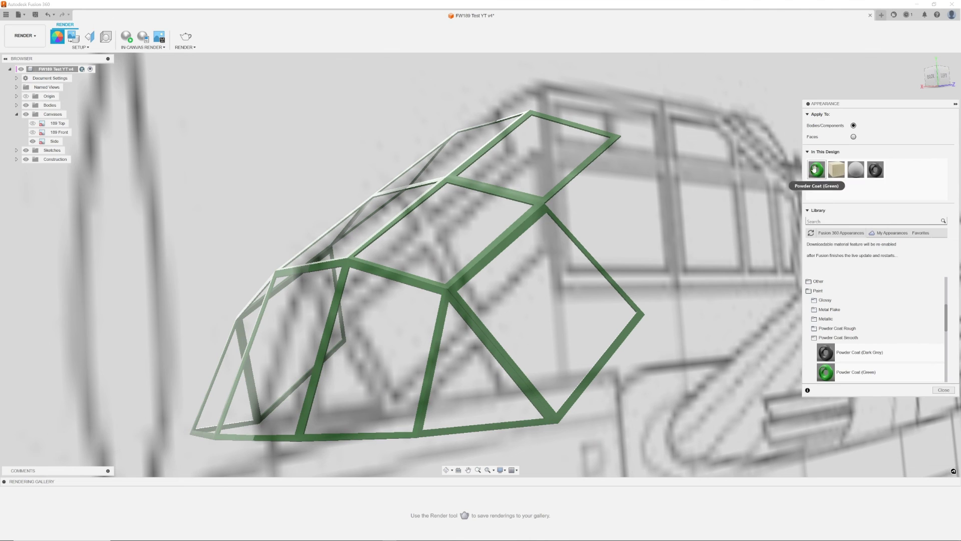
double_click(817, 169)
click(782, 264)
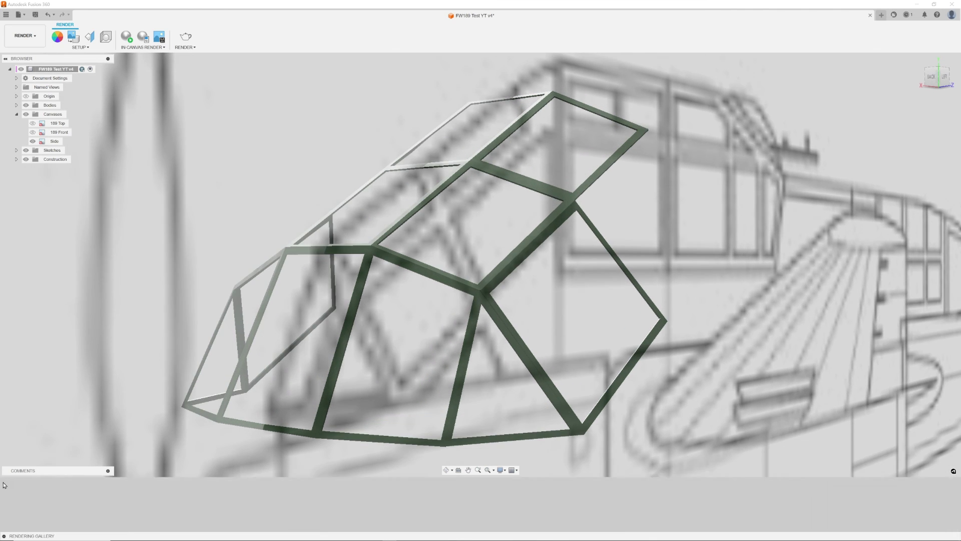